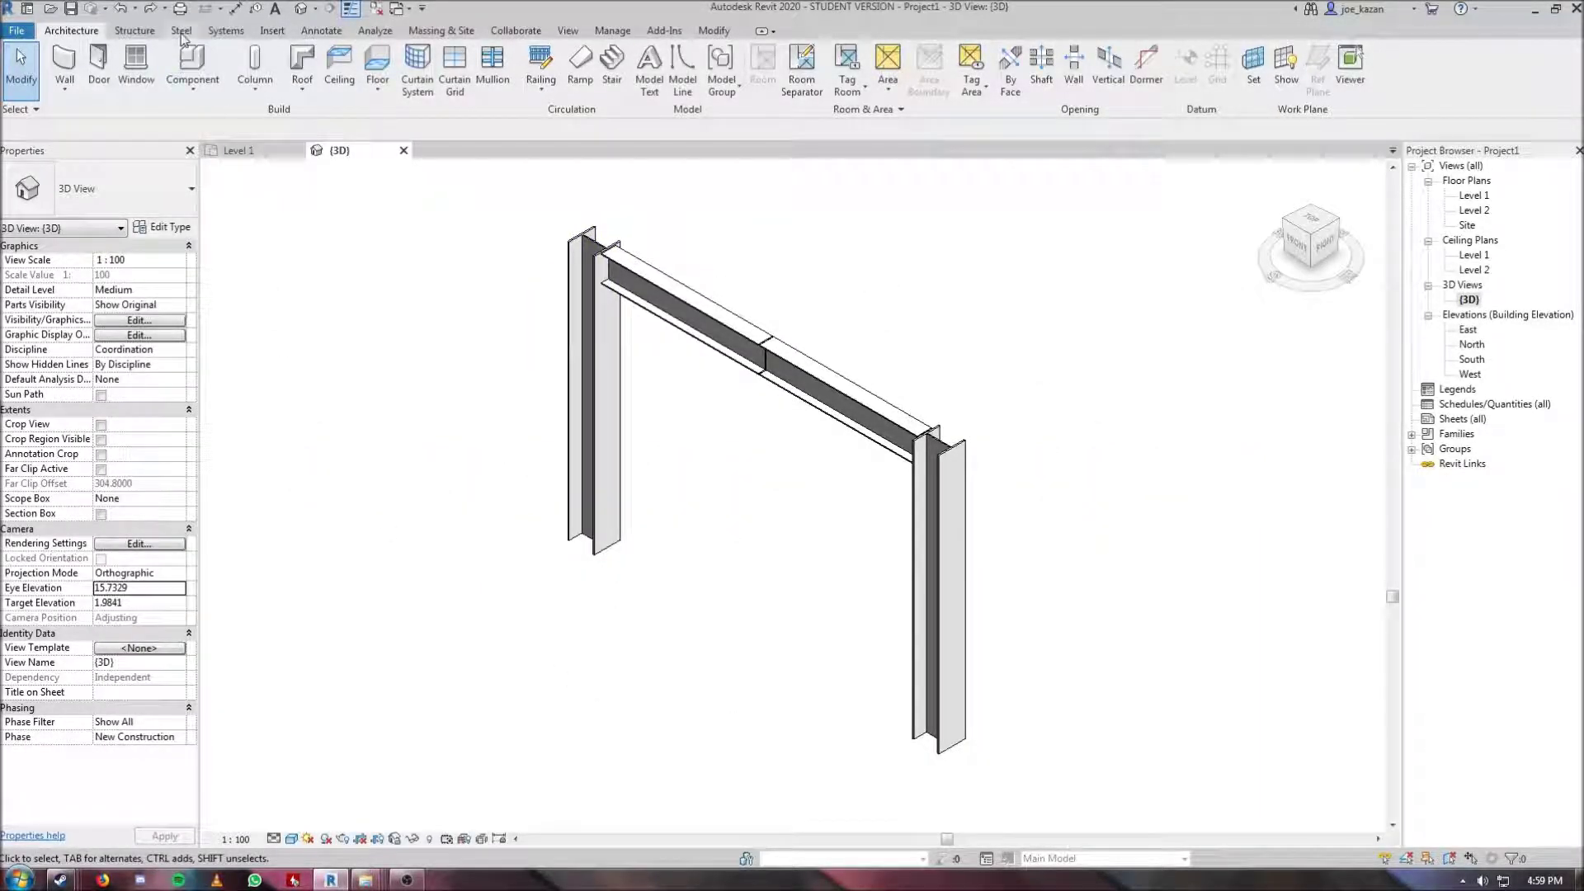
Step: Start a steel connection and open the Structural Connection Settings dialog from the Steel tab
left_click(181, 30)
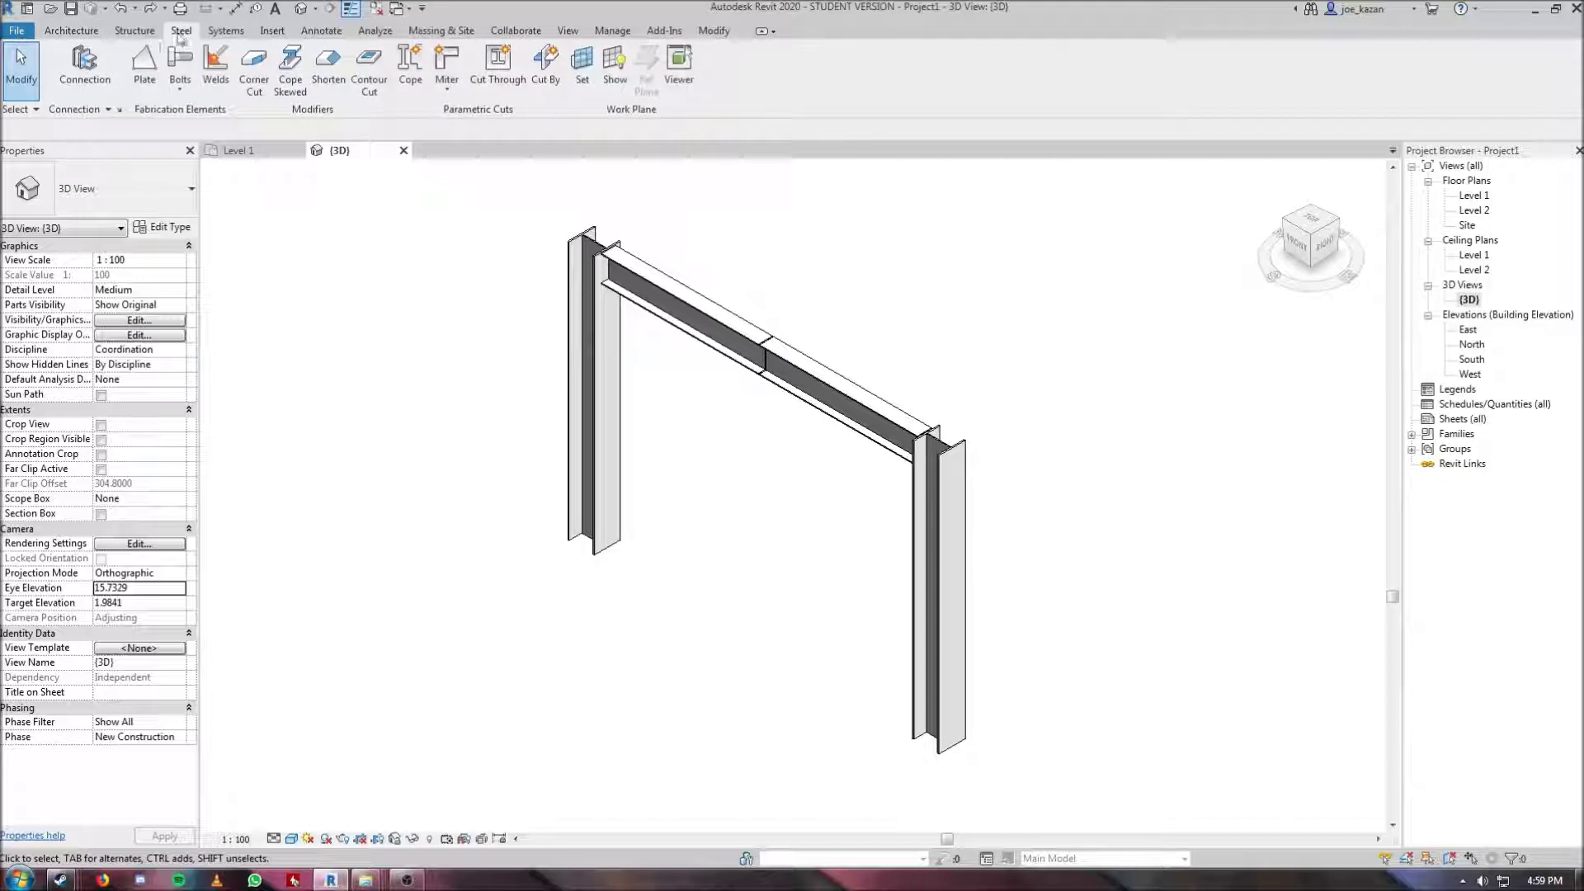
left_click(97, 74)
left_click(101, 191)
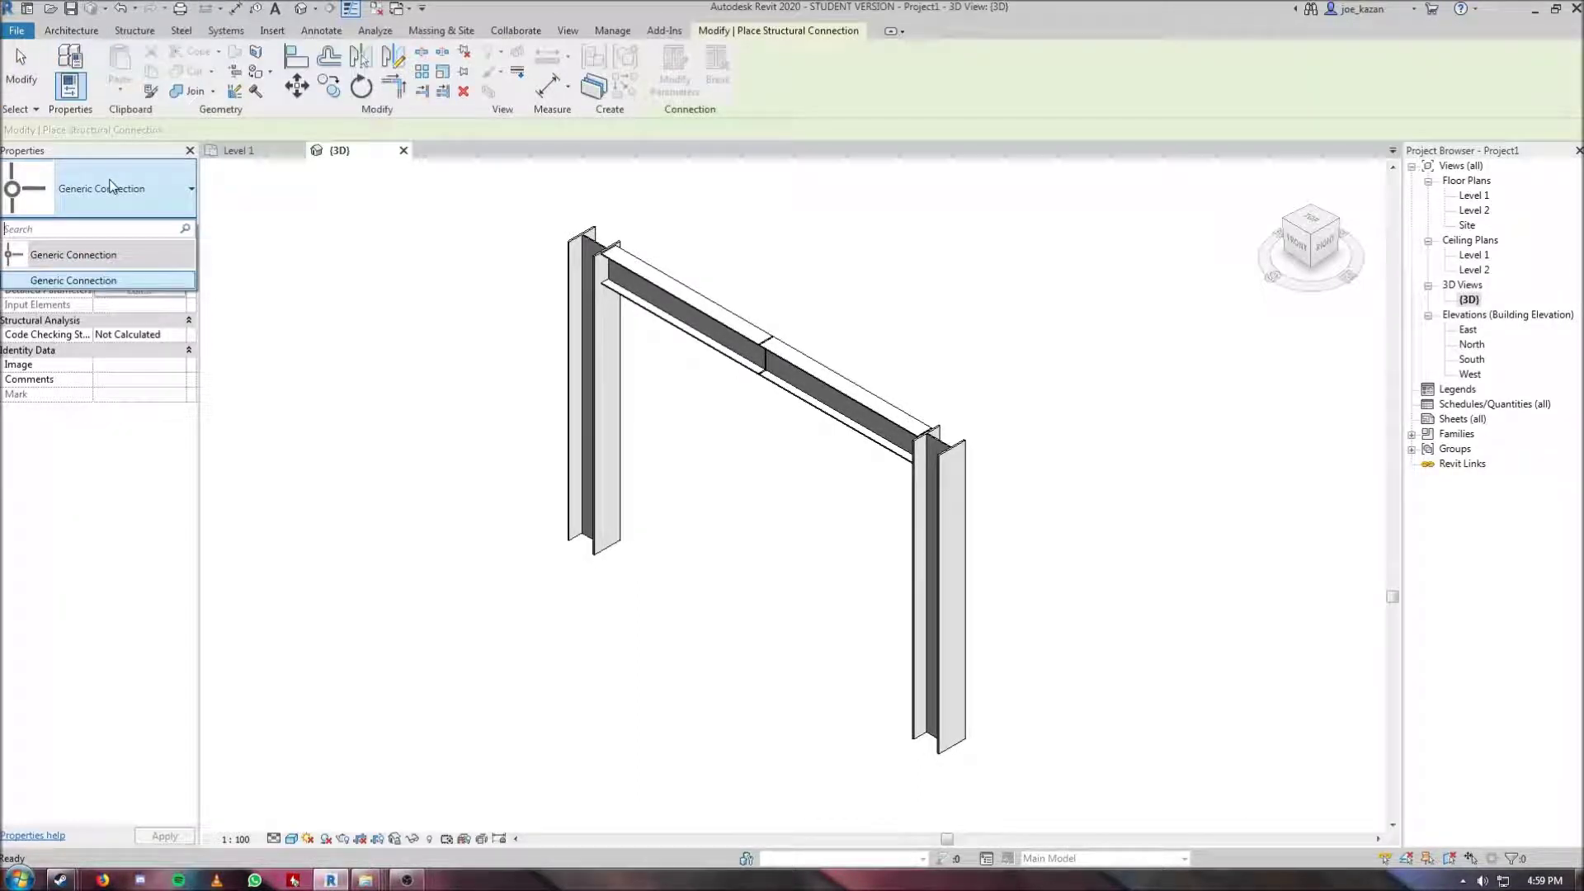
left_click(100, 254)
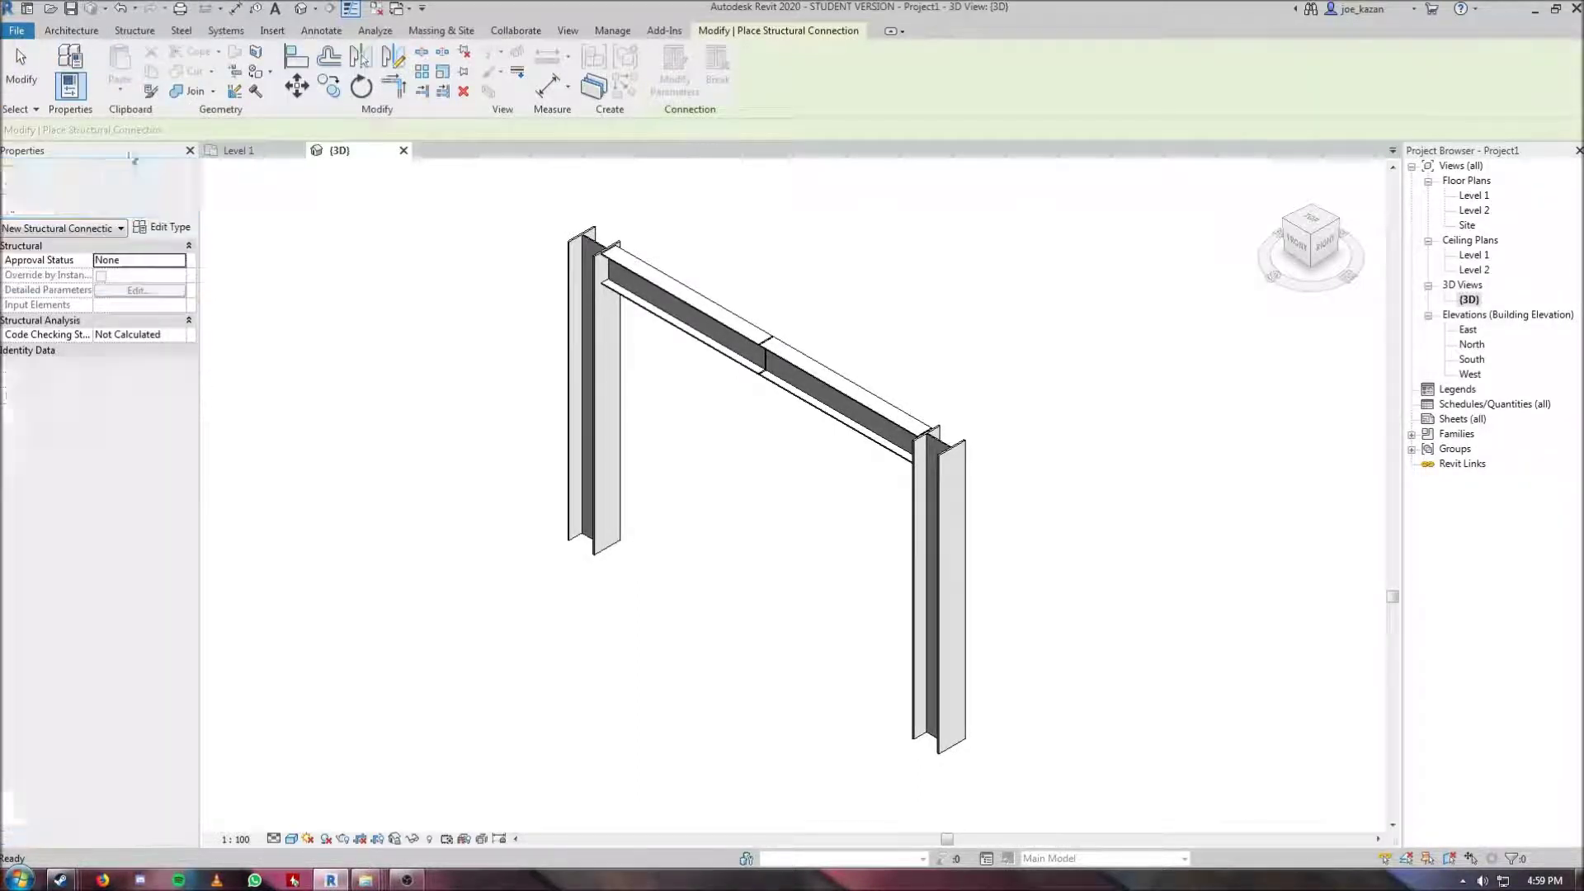
left_click(182, 30)
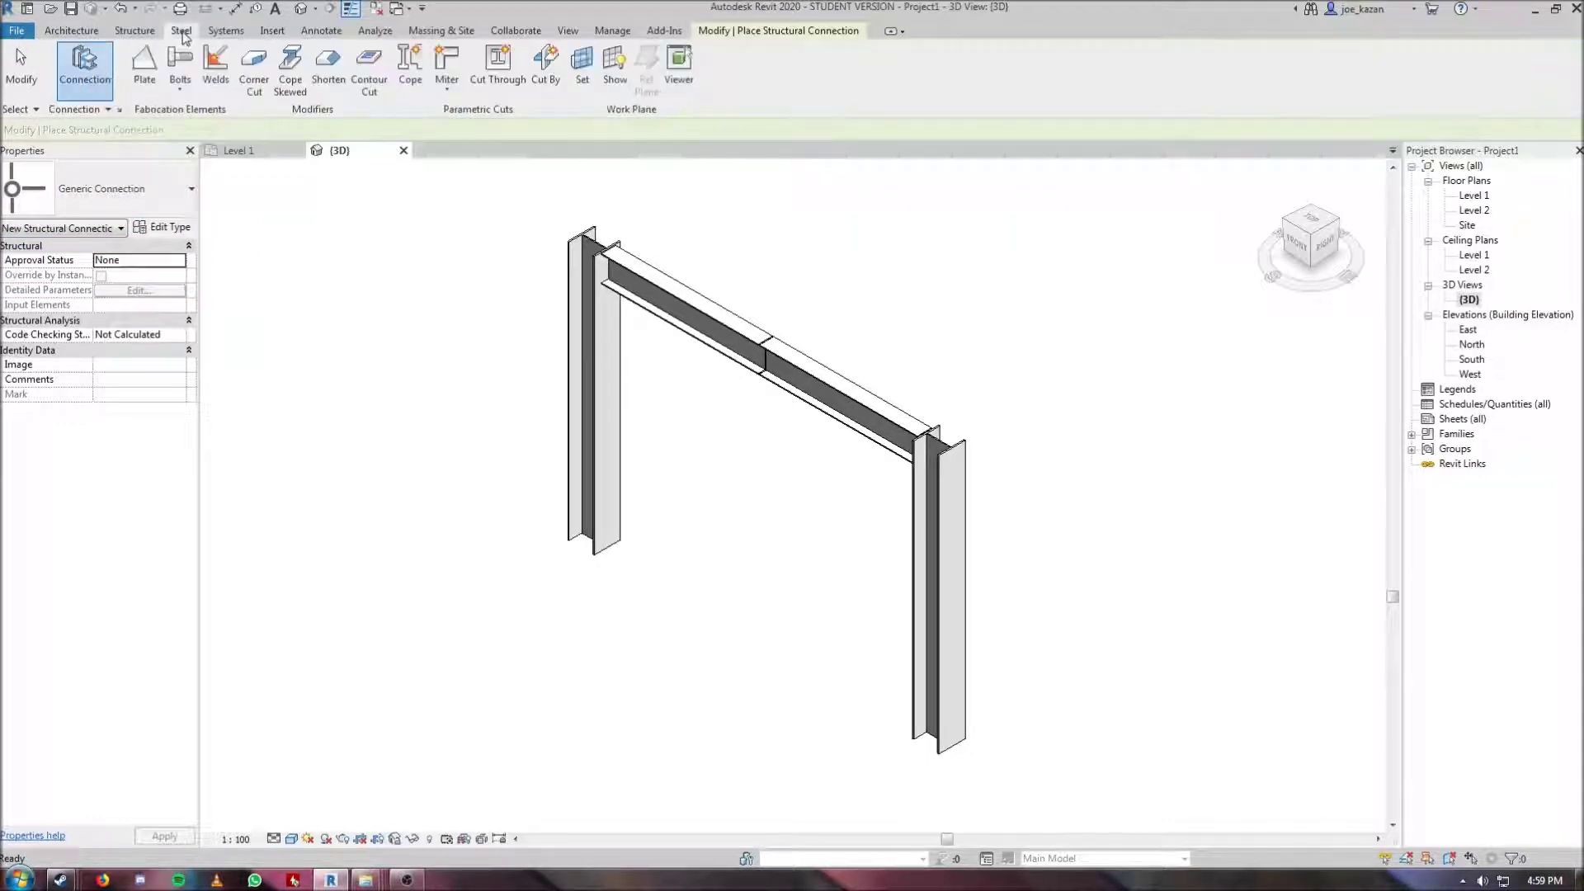
left_click(119, 112)
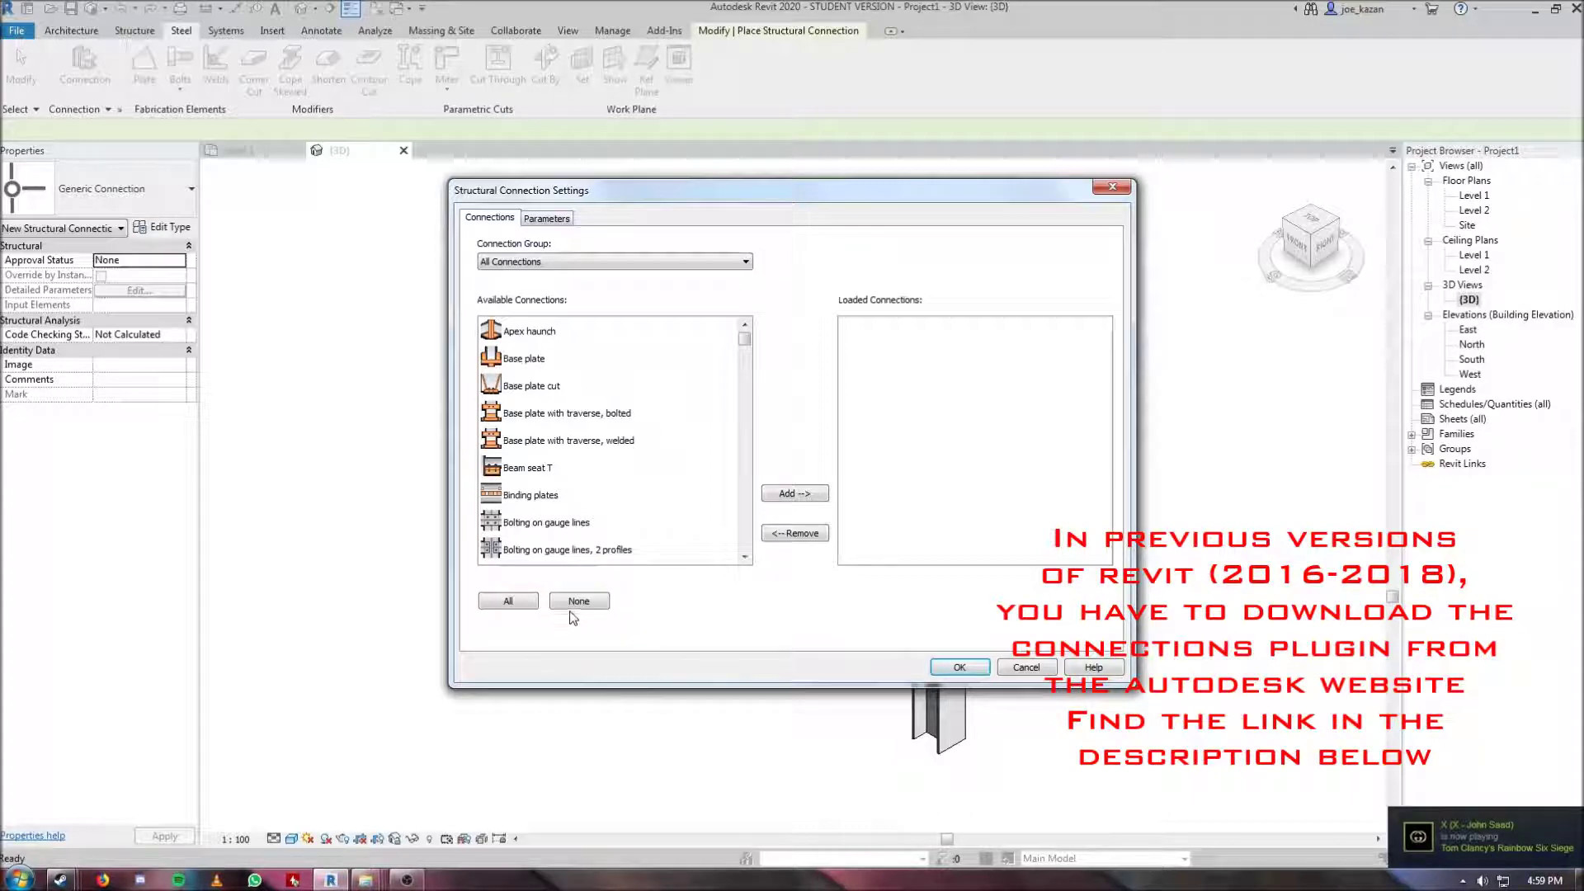
Step: Move all available connection types into Loaded Connections and confirm the settings
left_click(510, 606)
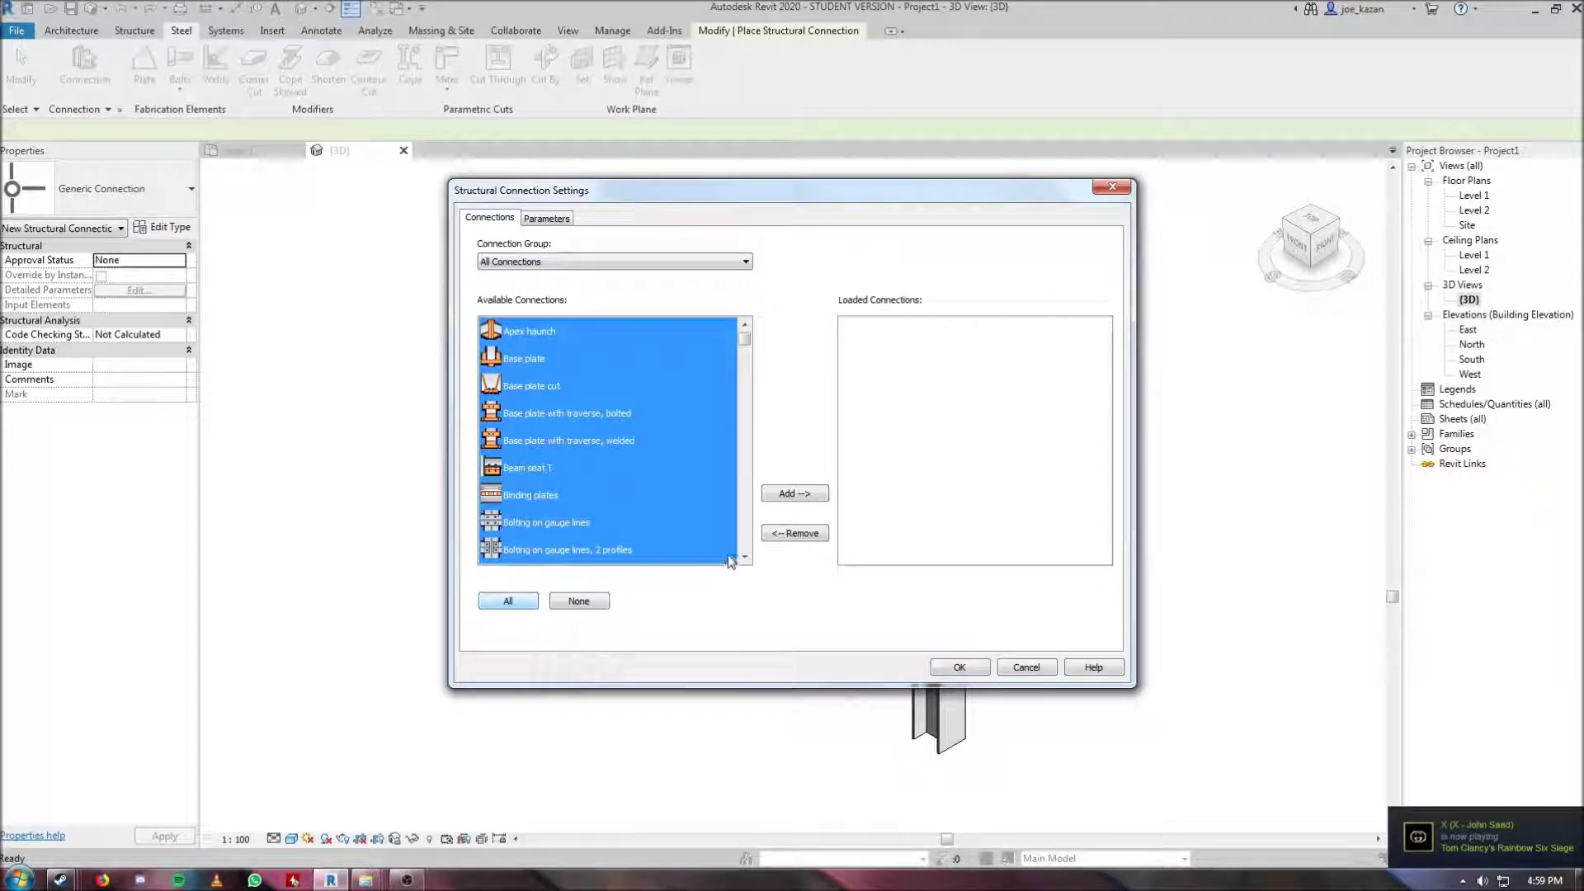
left_click(802, 499)
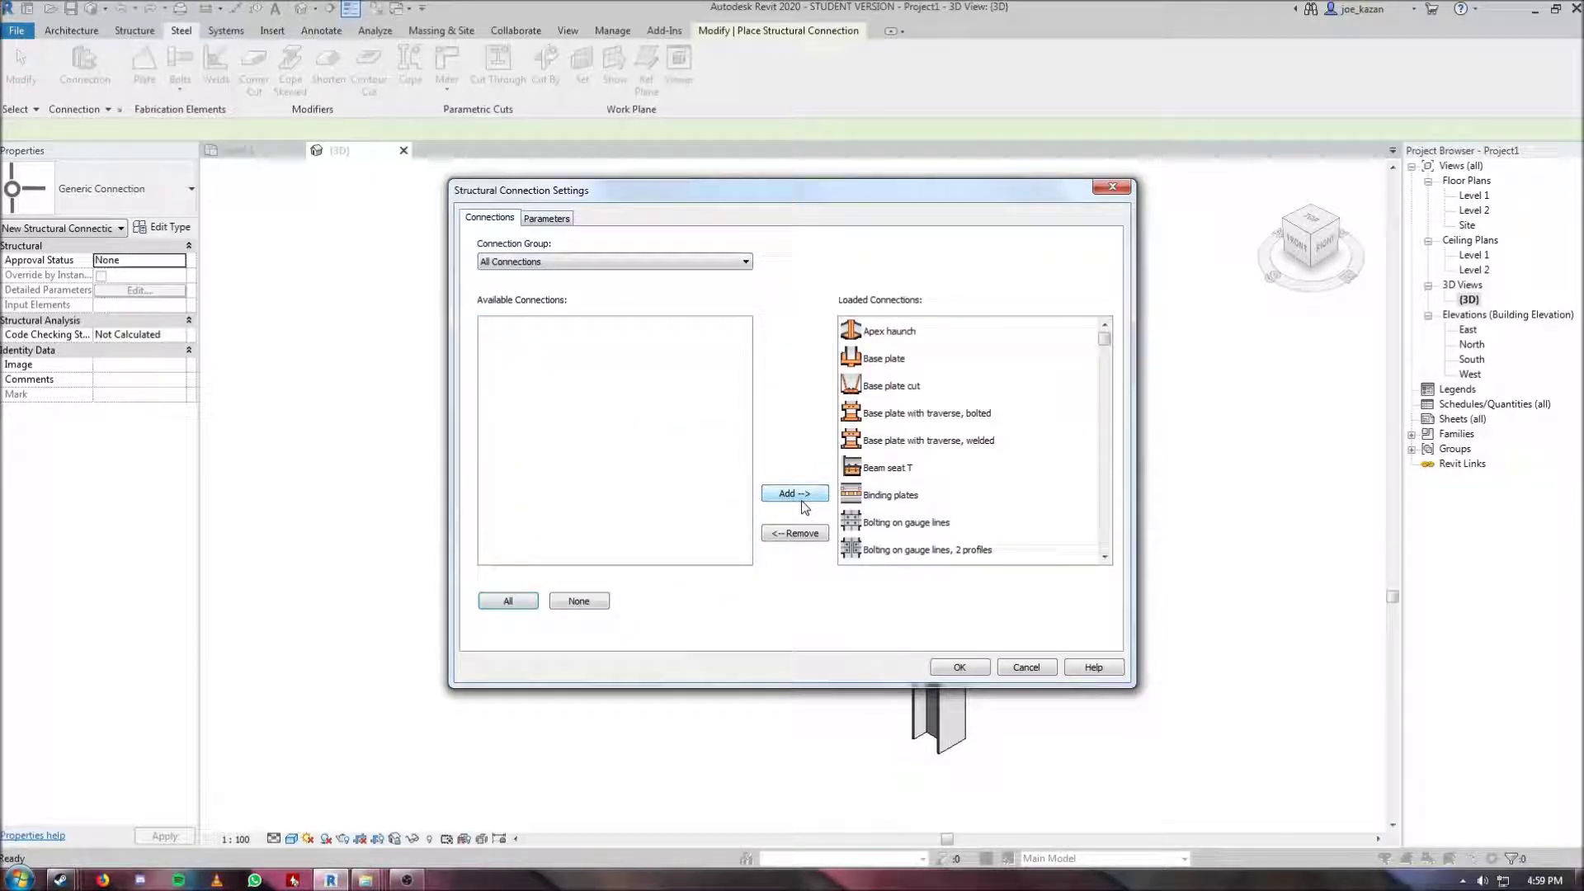
left_click(960, 667)
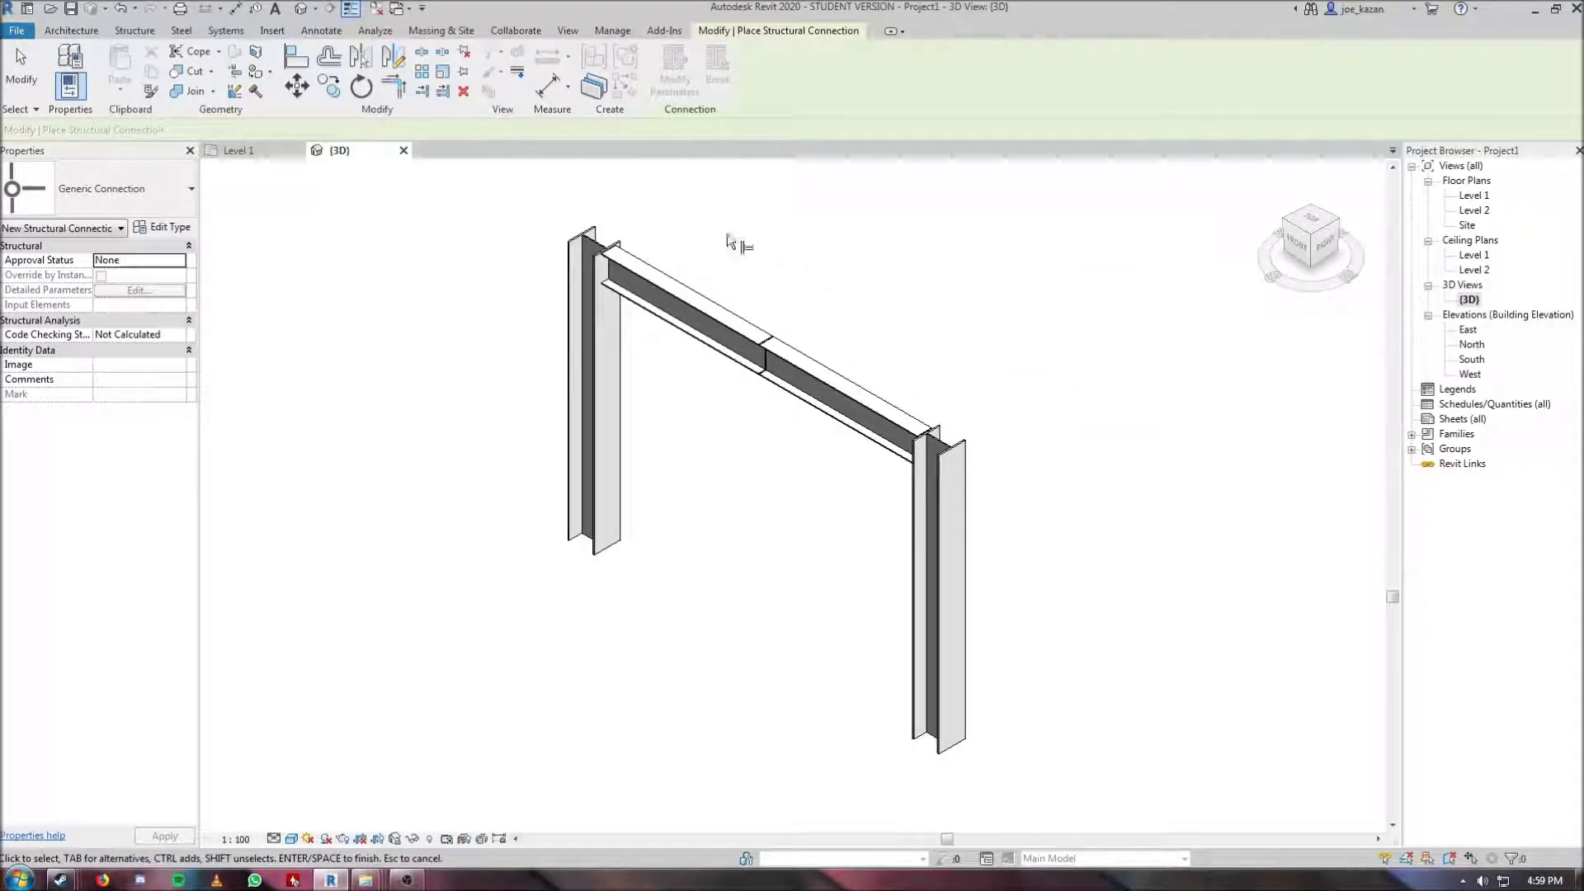
Step: Join the left beam and left column with a 'Knee of frame bolted, with haunch' connection
left_click(631, 273)
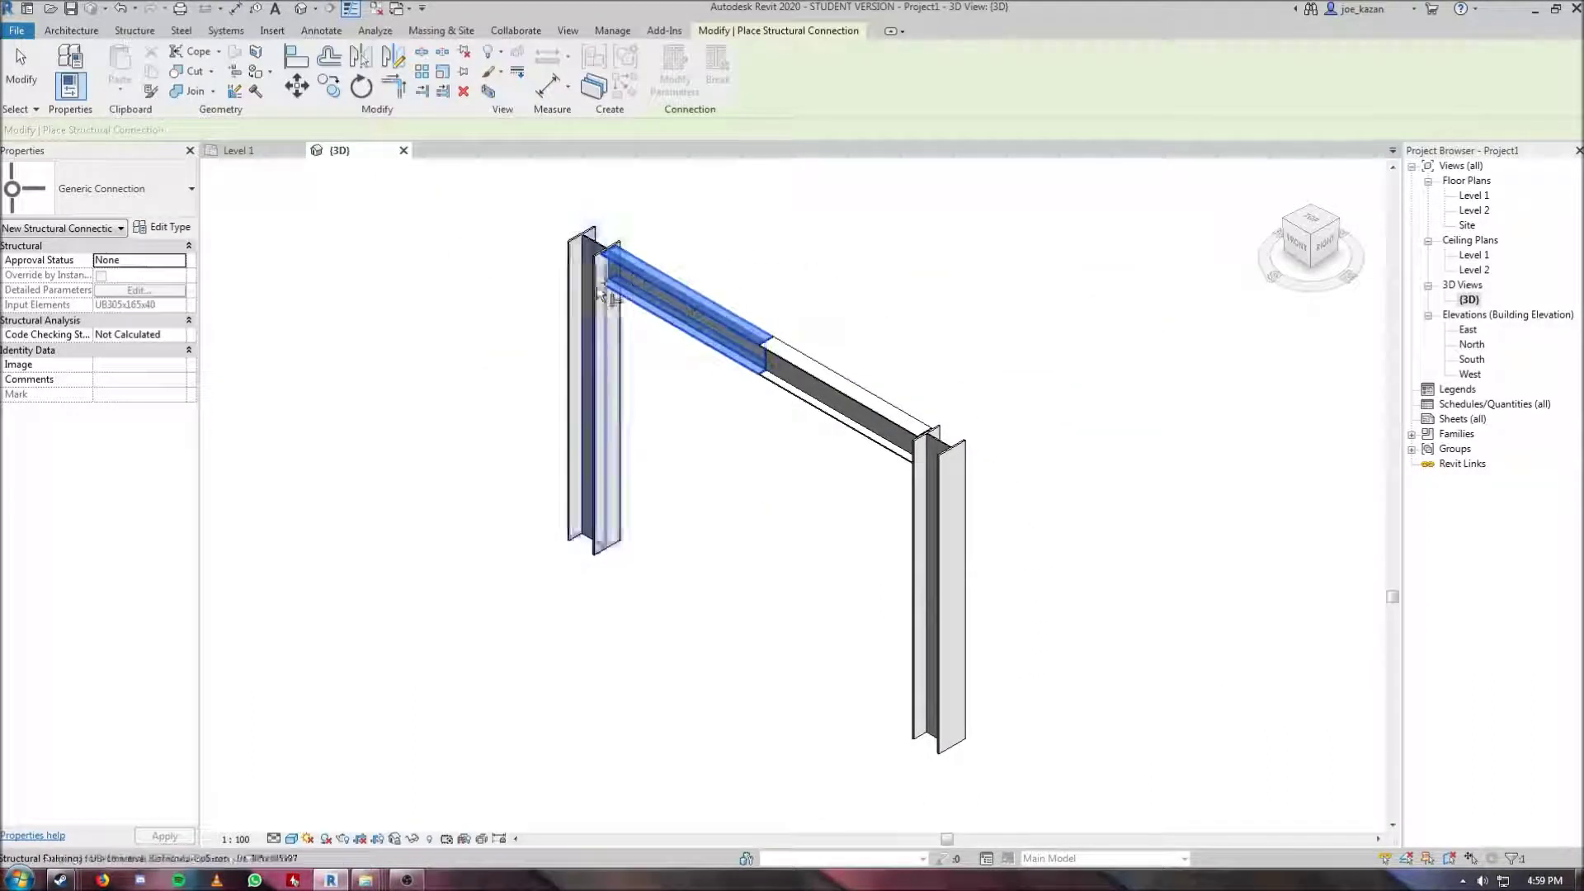
left_click(593, 280)
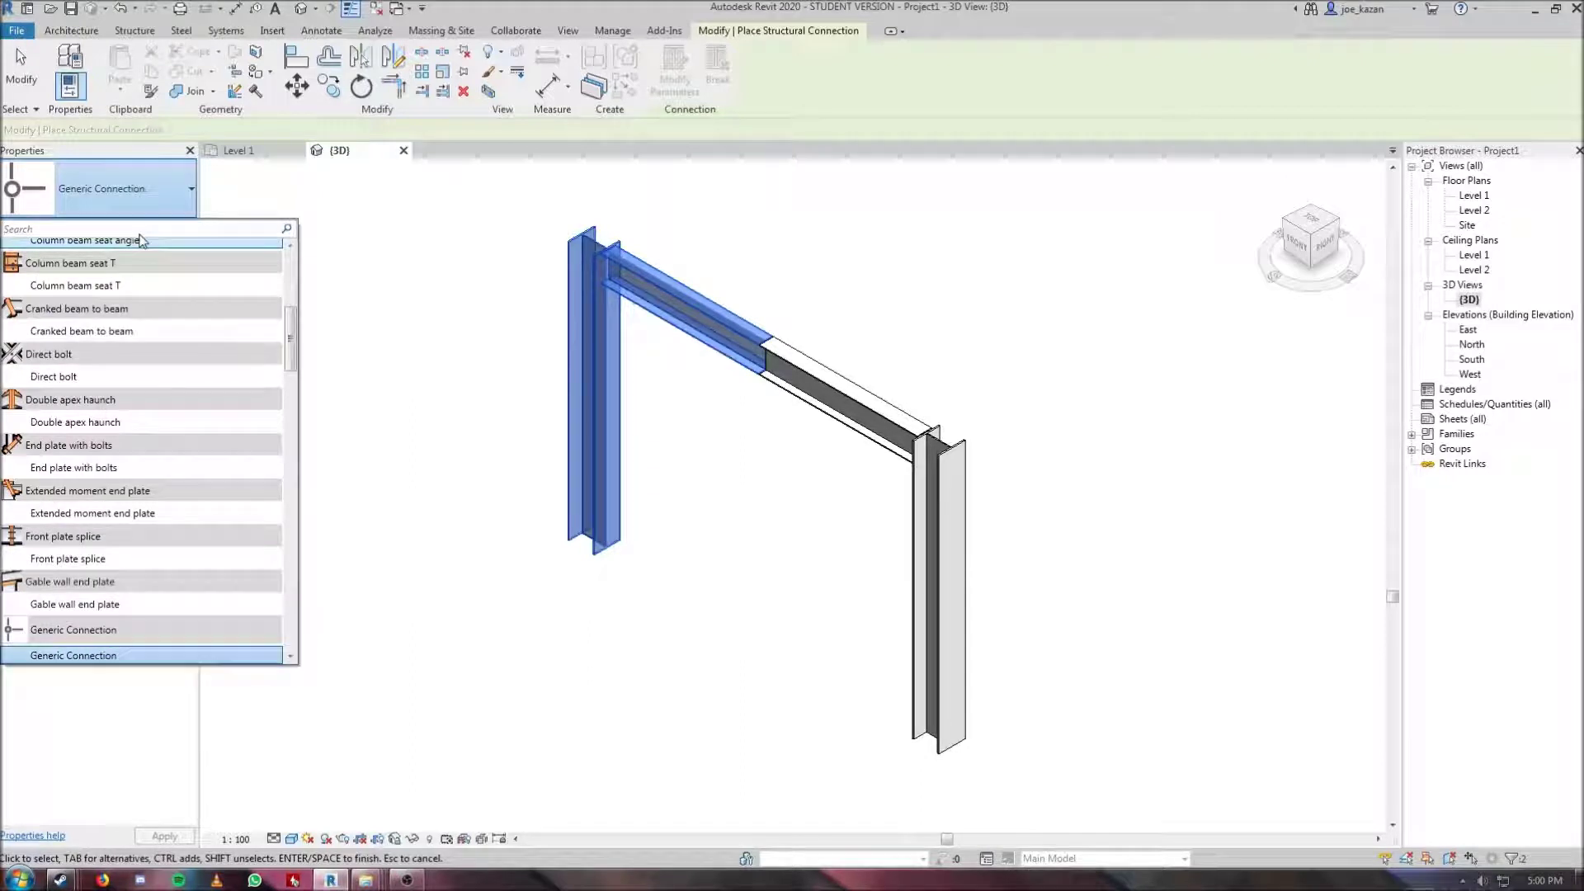
type("knee")
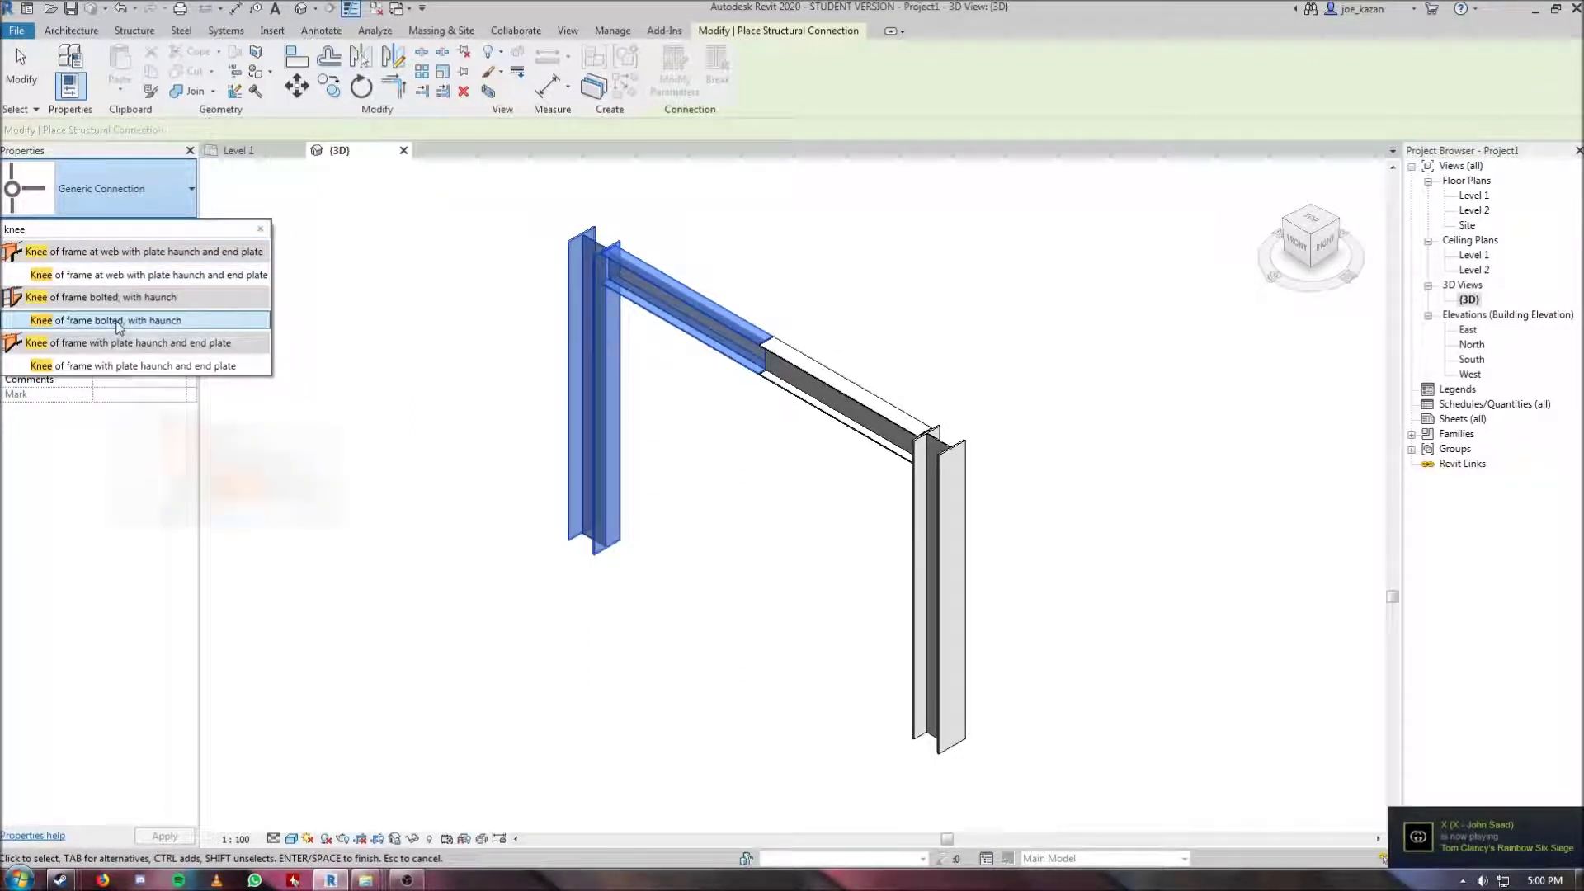
left_click(120, 322)
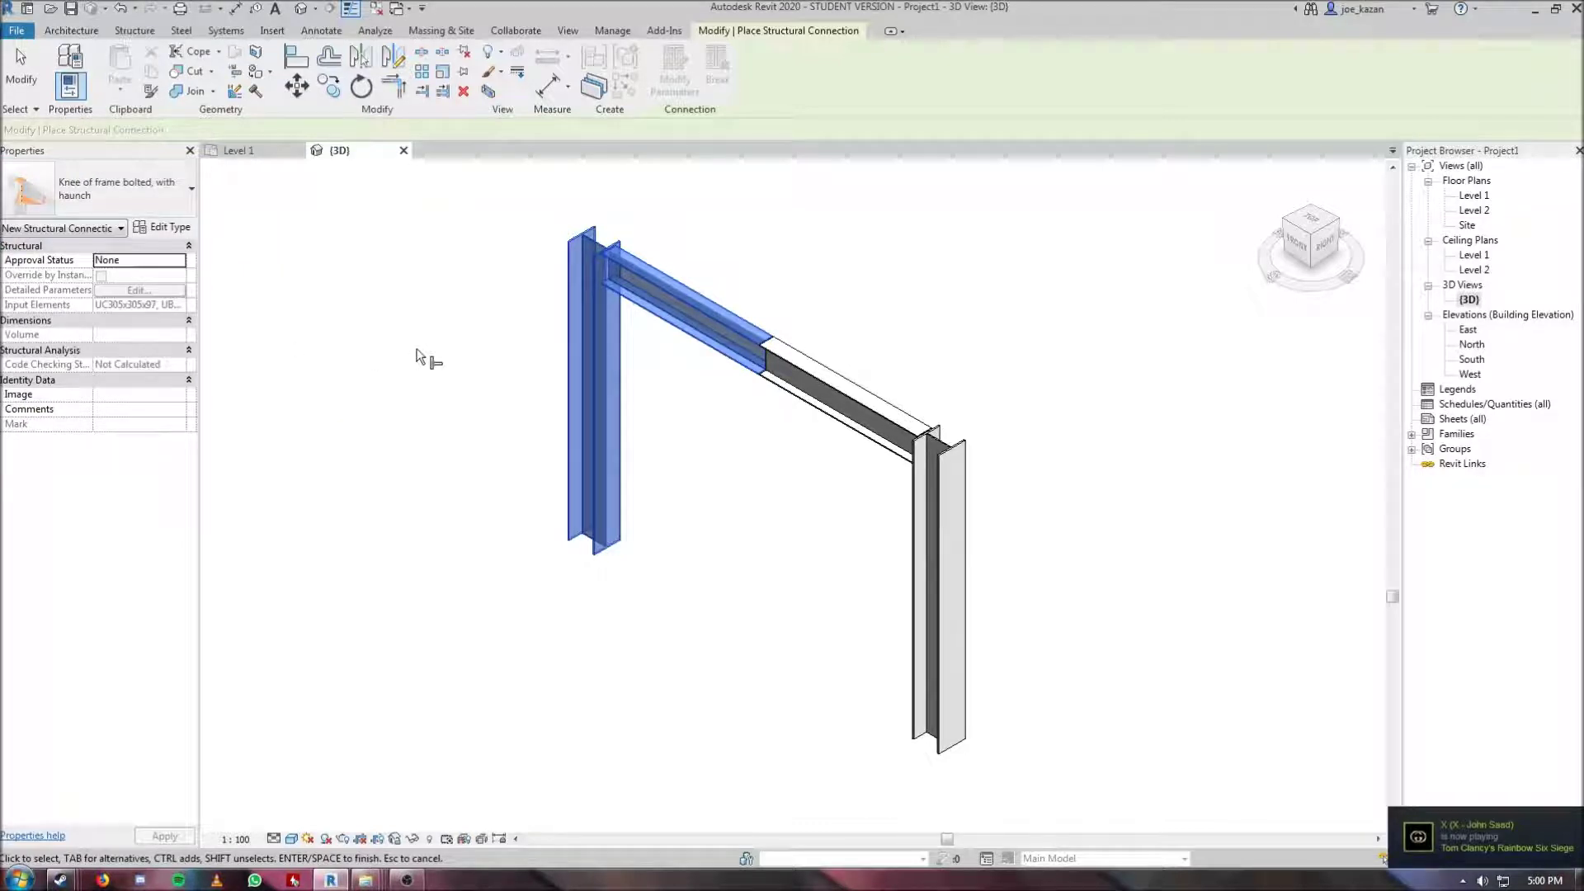
key("Return")
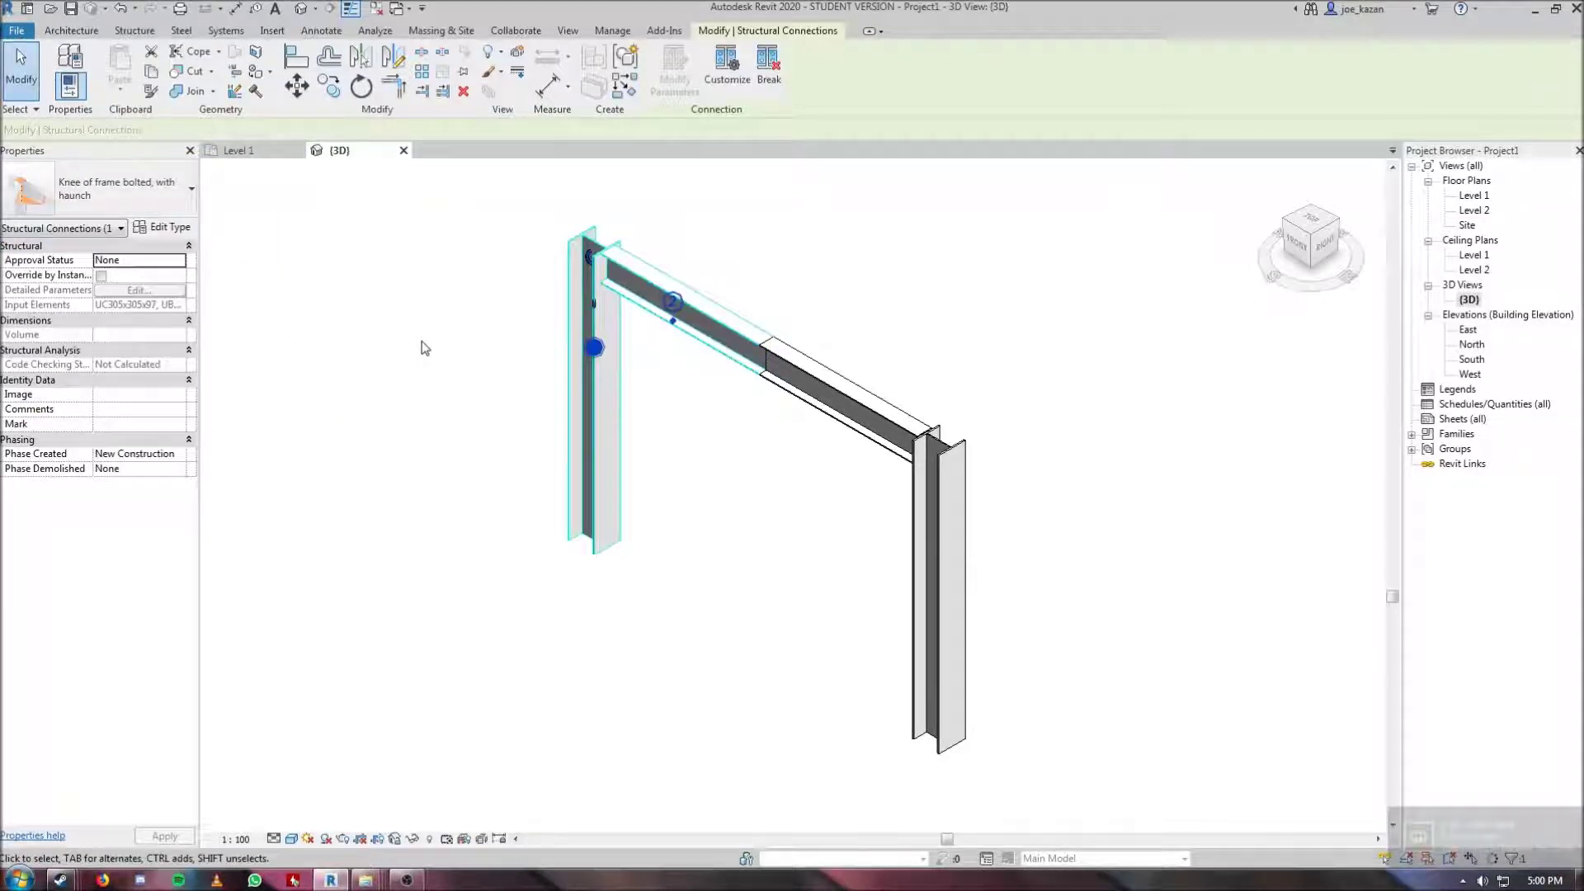
Step: Deselect the new connection and switch the 3D view's detail level to Fine
left_click(449, 353)
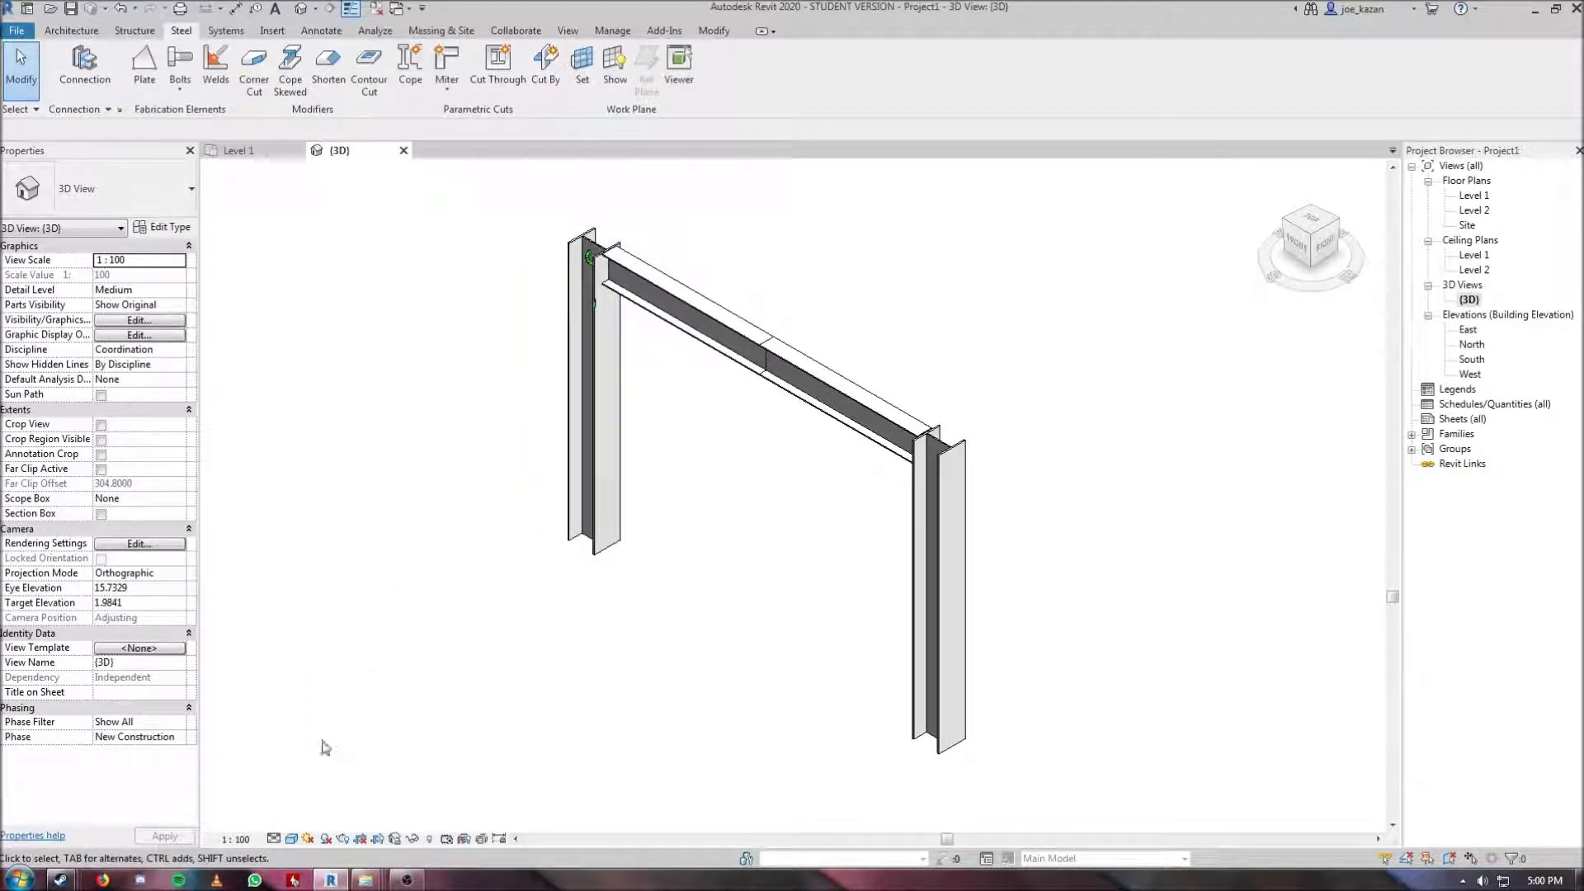
left_click(291, 838)
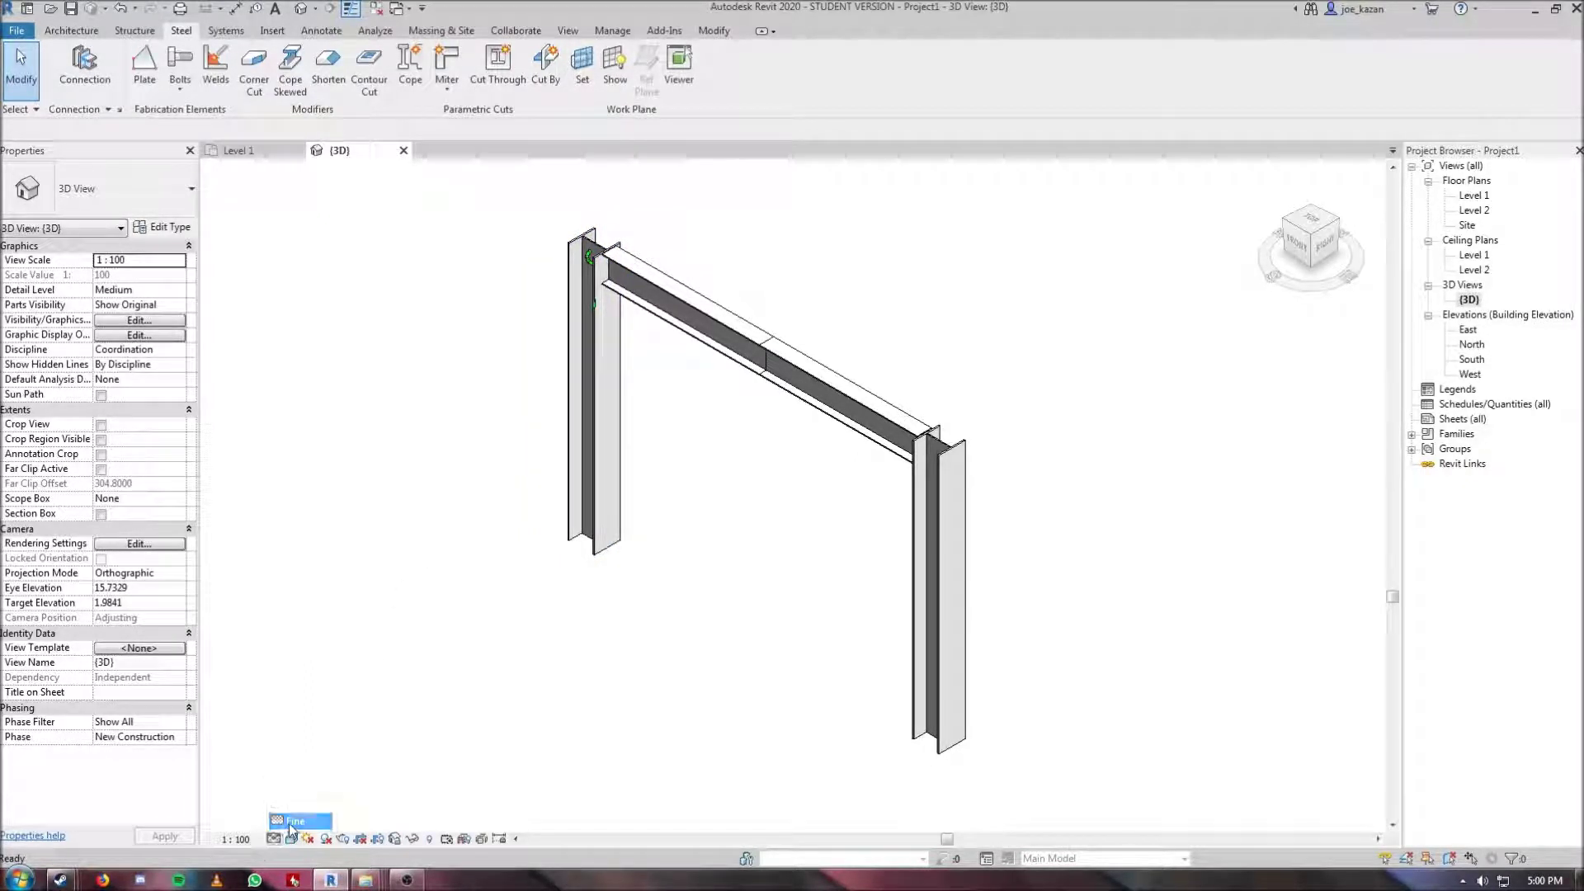
left_click(292, 821)
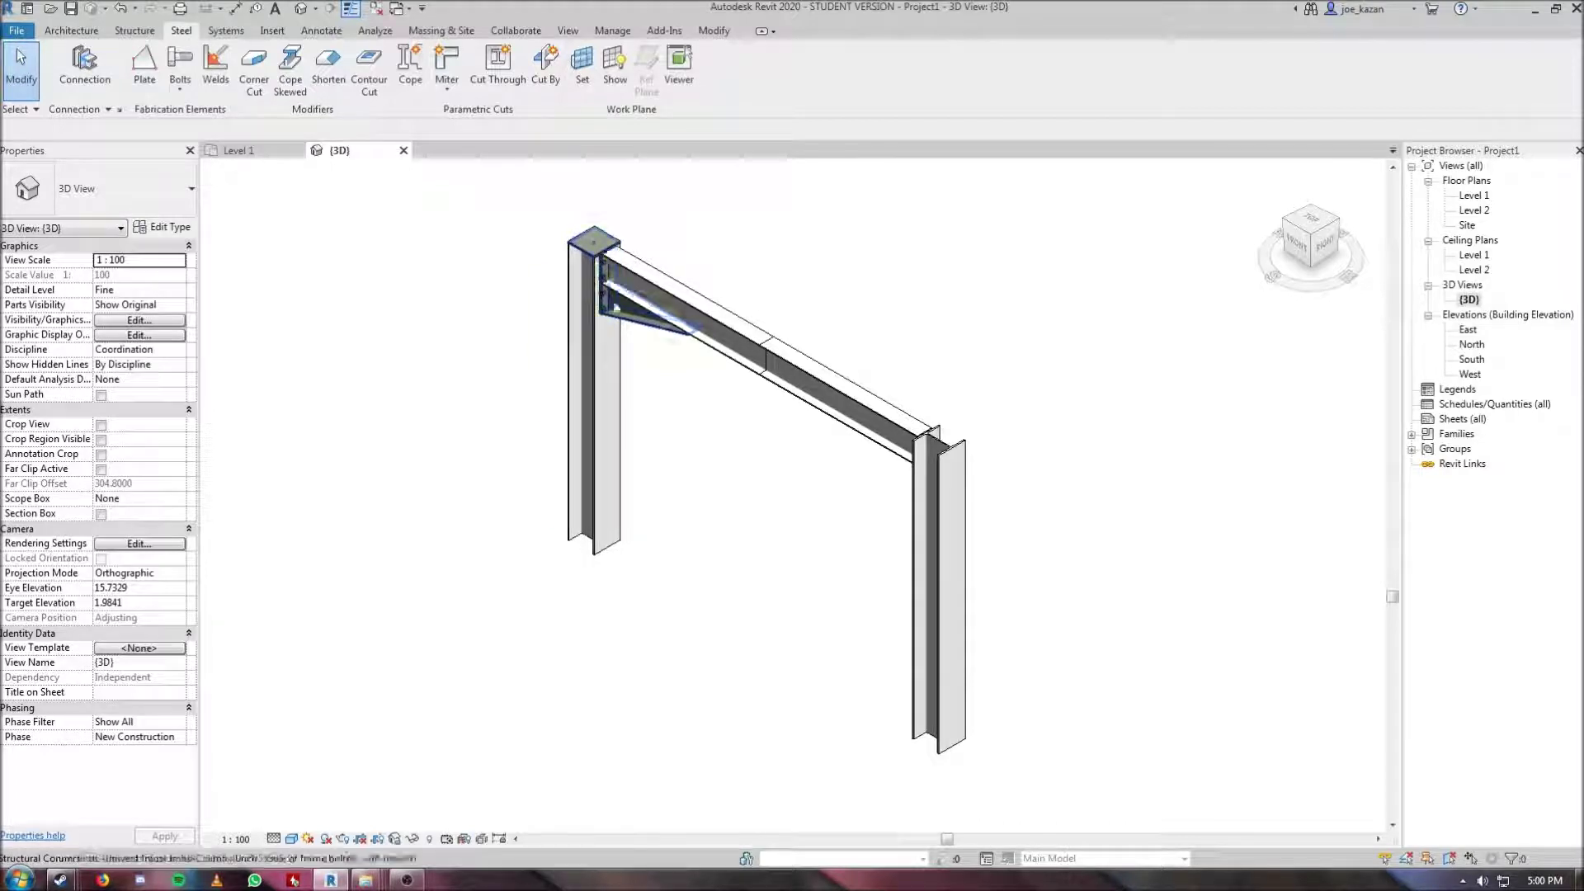
Step: Open the South elevation, centre the frame, and set Fine detail with Shaded visual style
double_click(1473, 361)
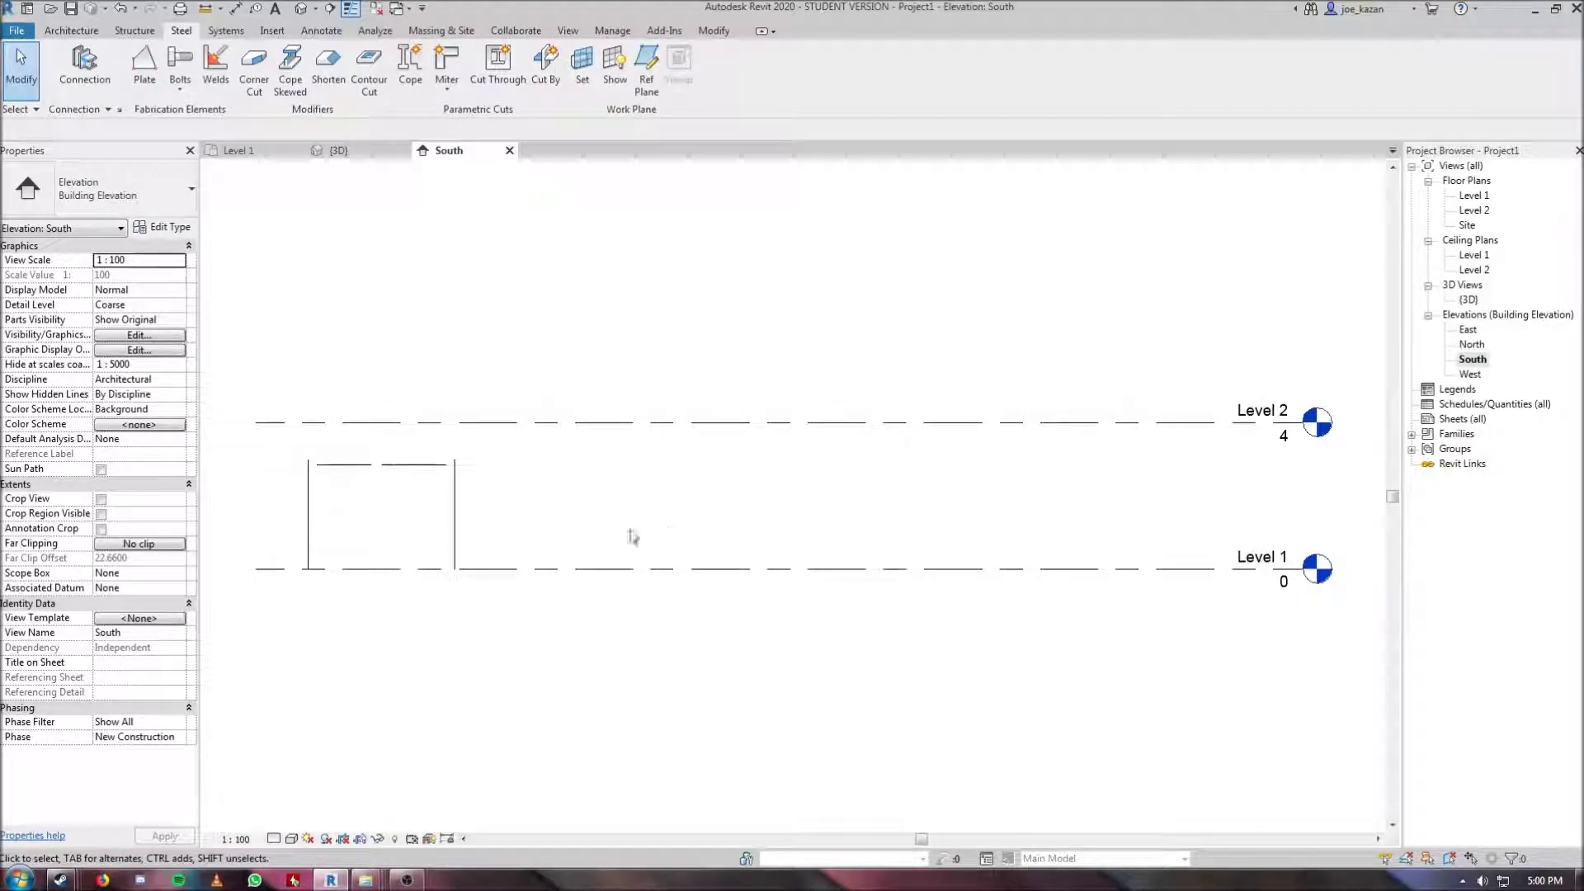
scroll(335, 520, "up", 5)
middle_click_drag(519, 516, 735, 484)
left_click(274, 839)
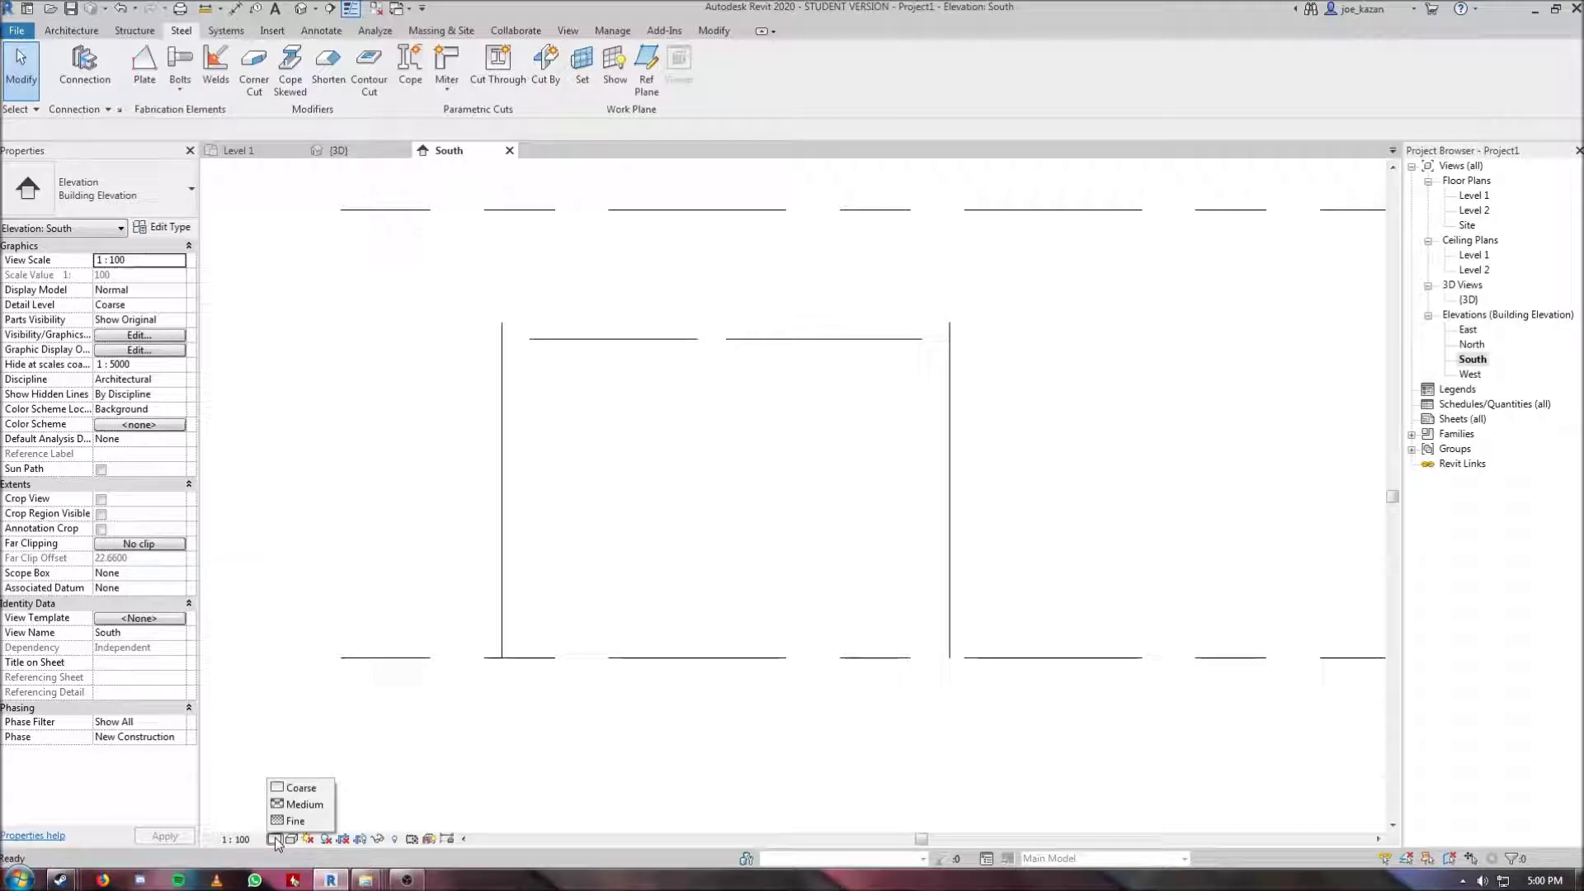
left_click(297, 820)
left_click(293, 839)
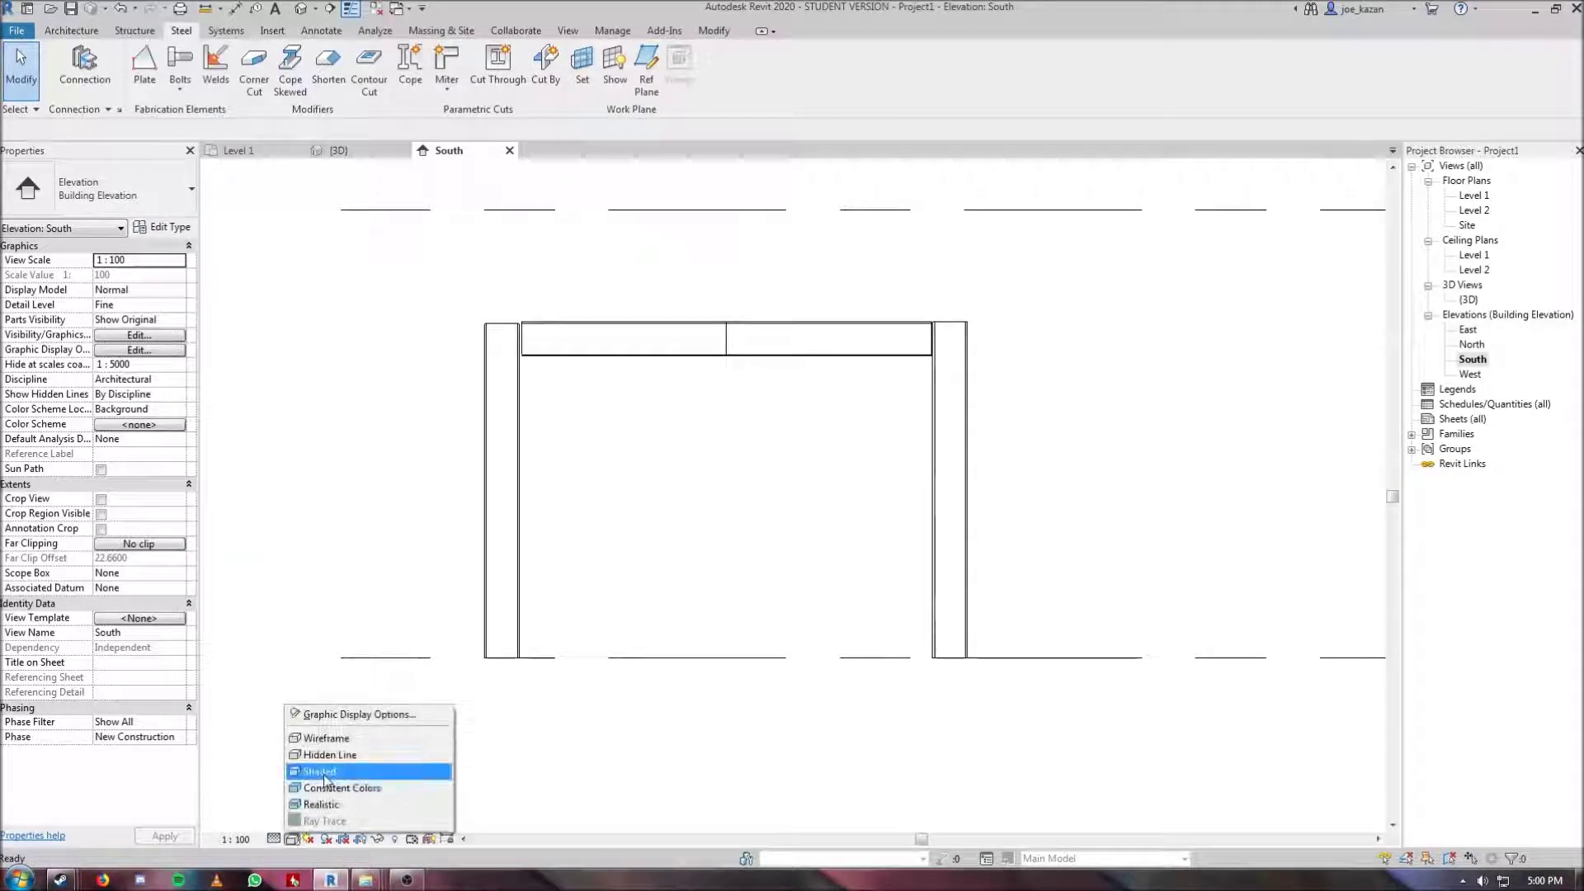
left_click(324, 771)
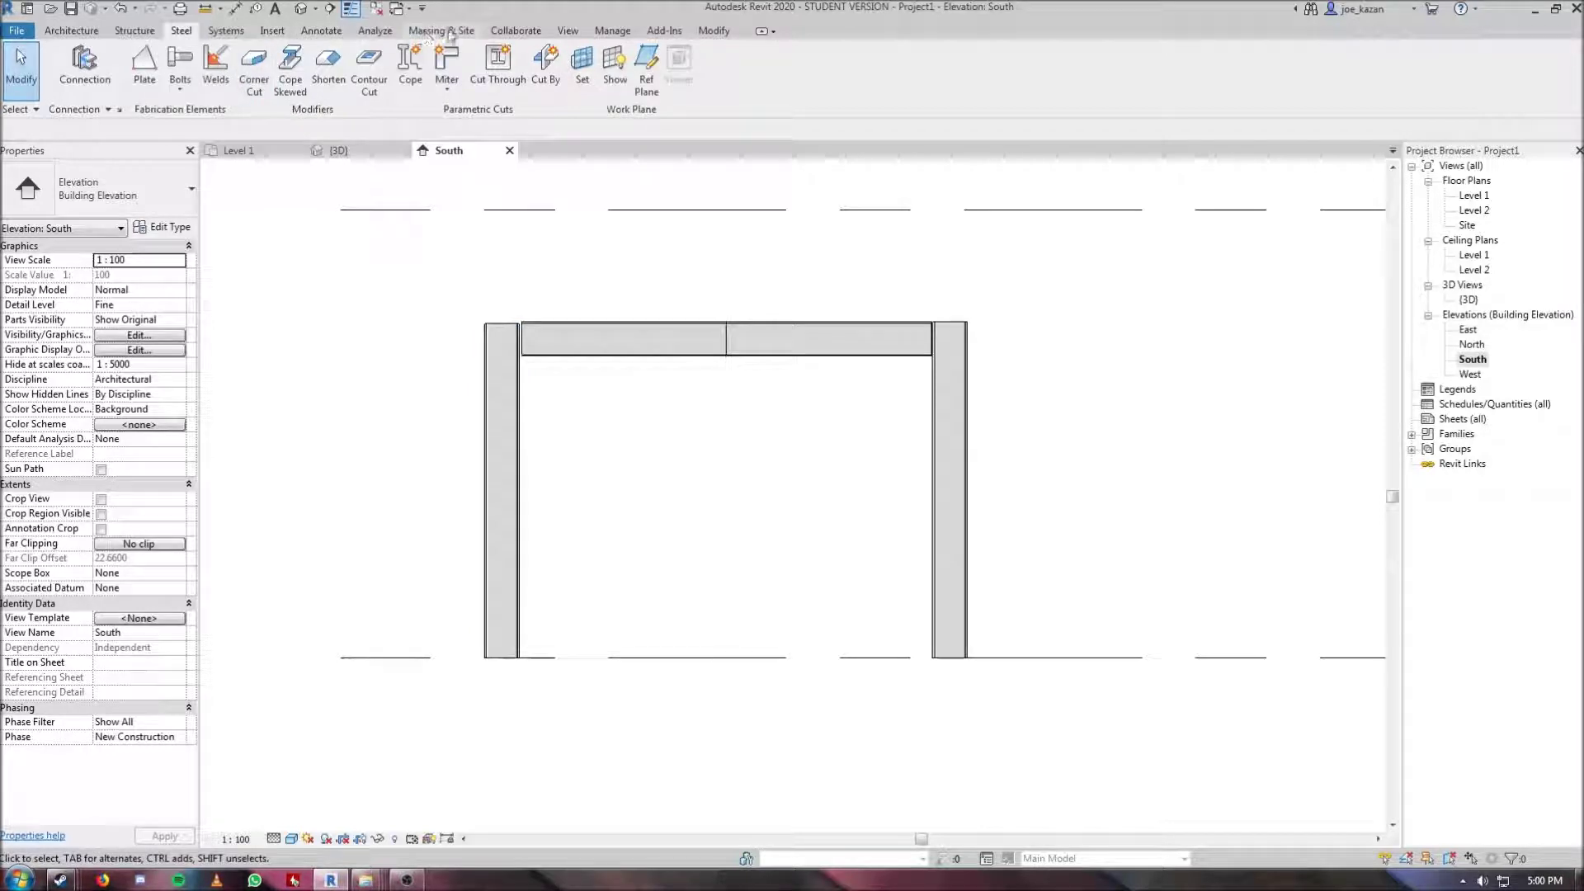
left_click(567, 30)
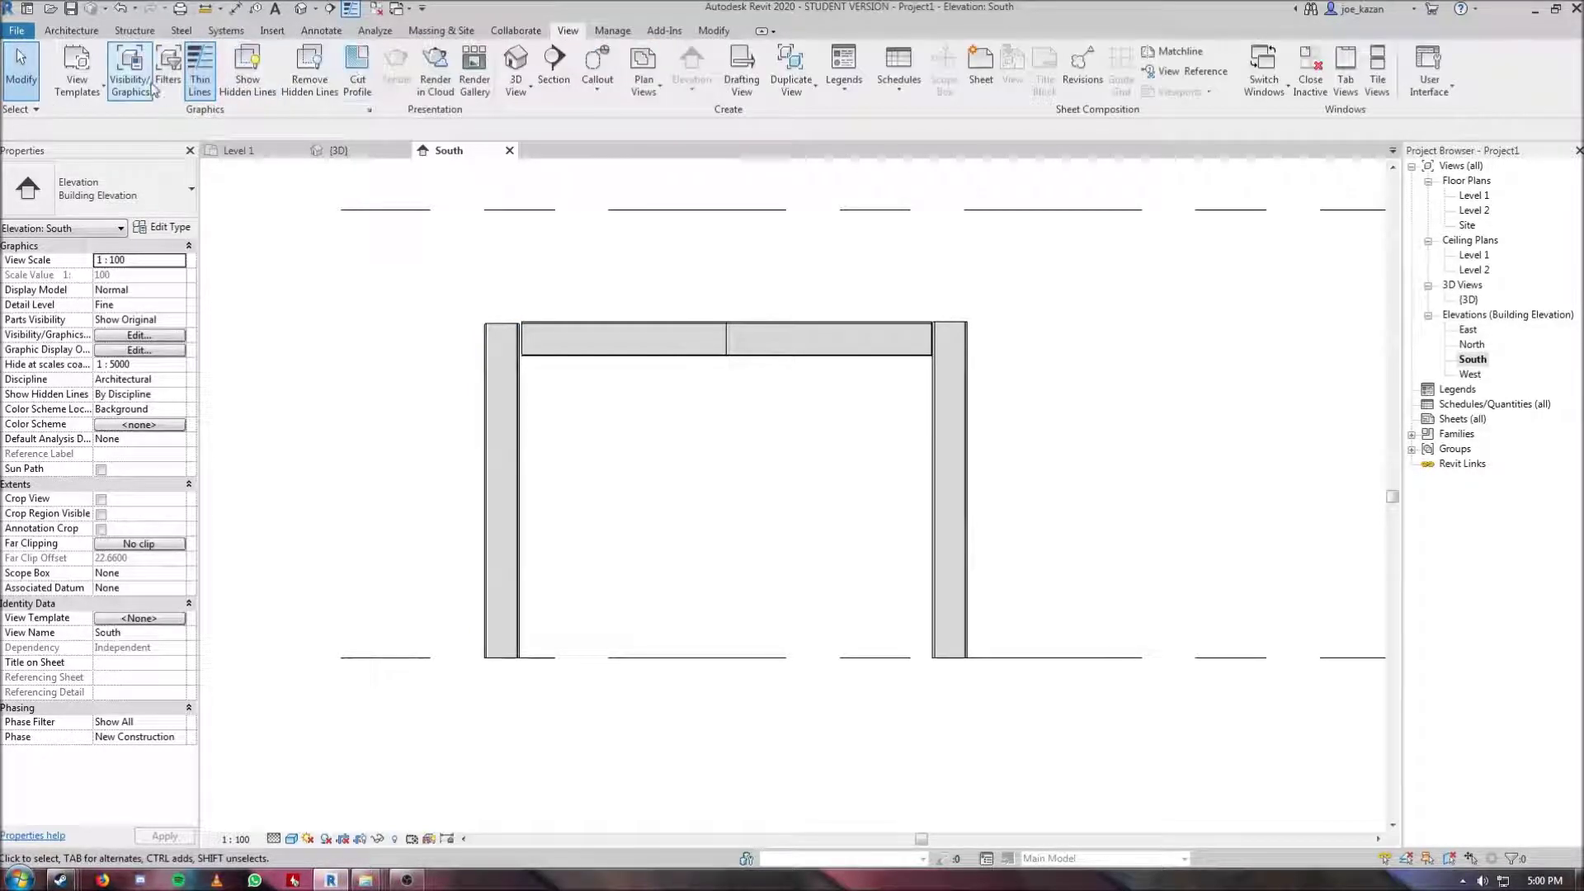
Step: Open Visibility/Graphic Overrides and expand the Structural Connections category
left_click(147, 92)
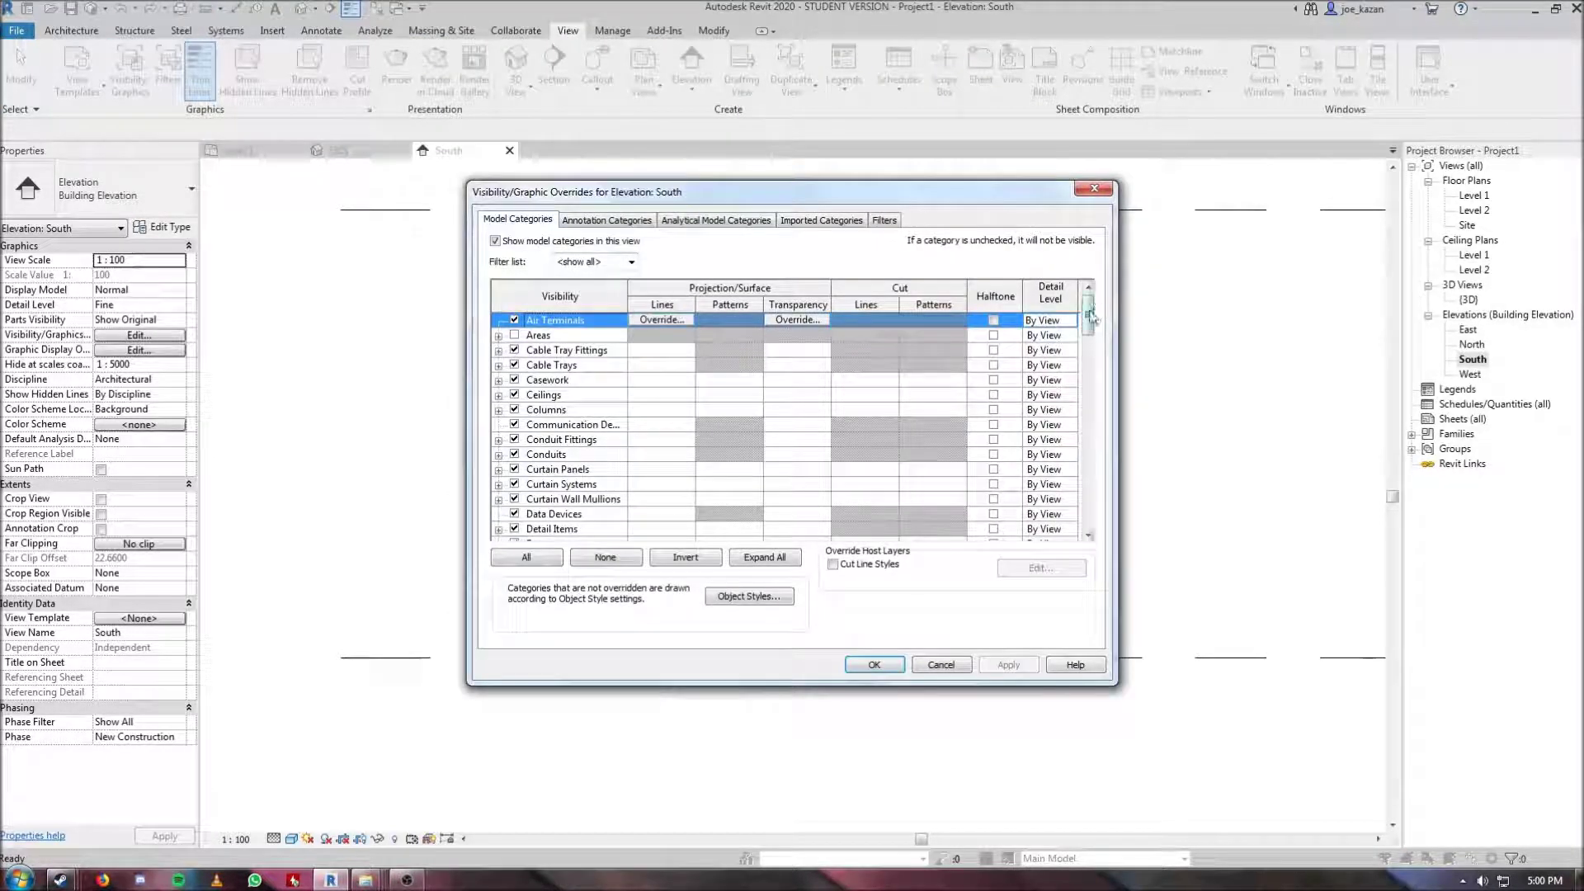
left_click_drag(1091, 316, 1111, 492)
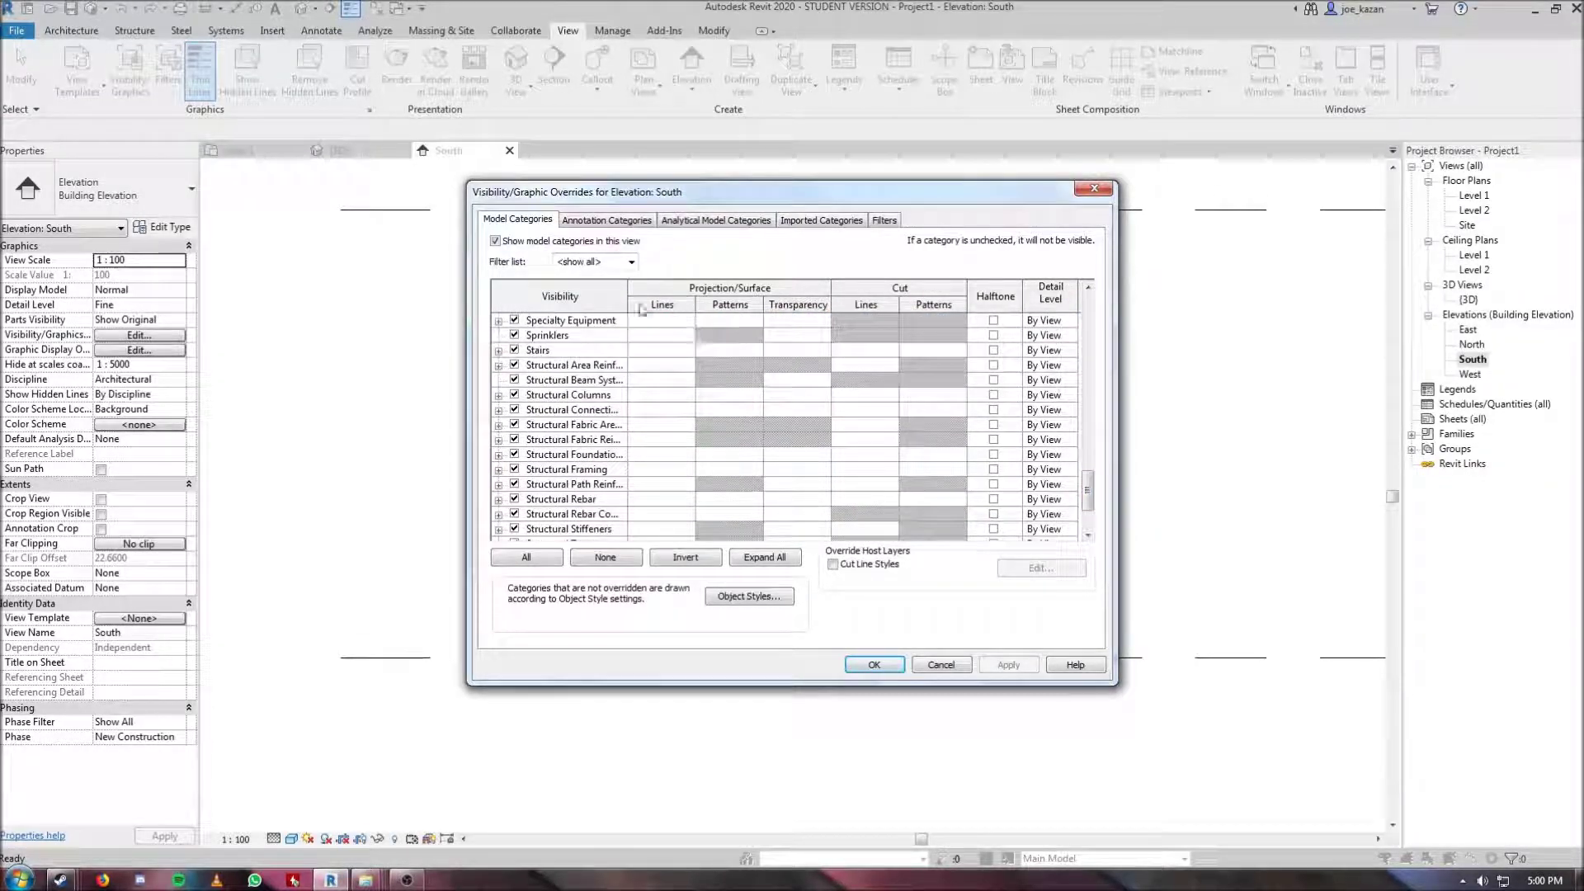
left_click_drag(627, 304, 766, 306)
left_click(609, 410)
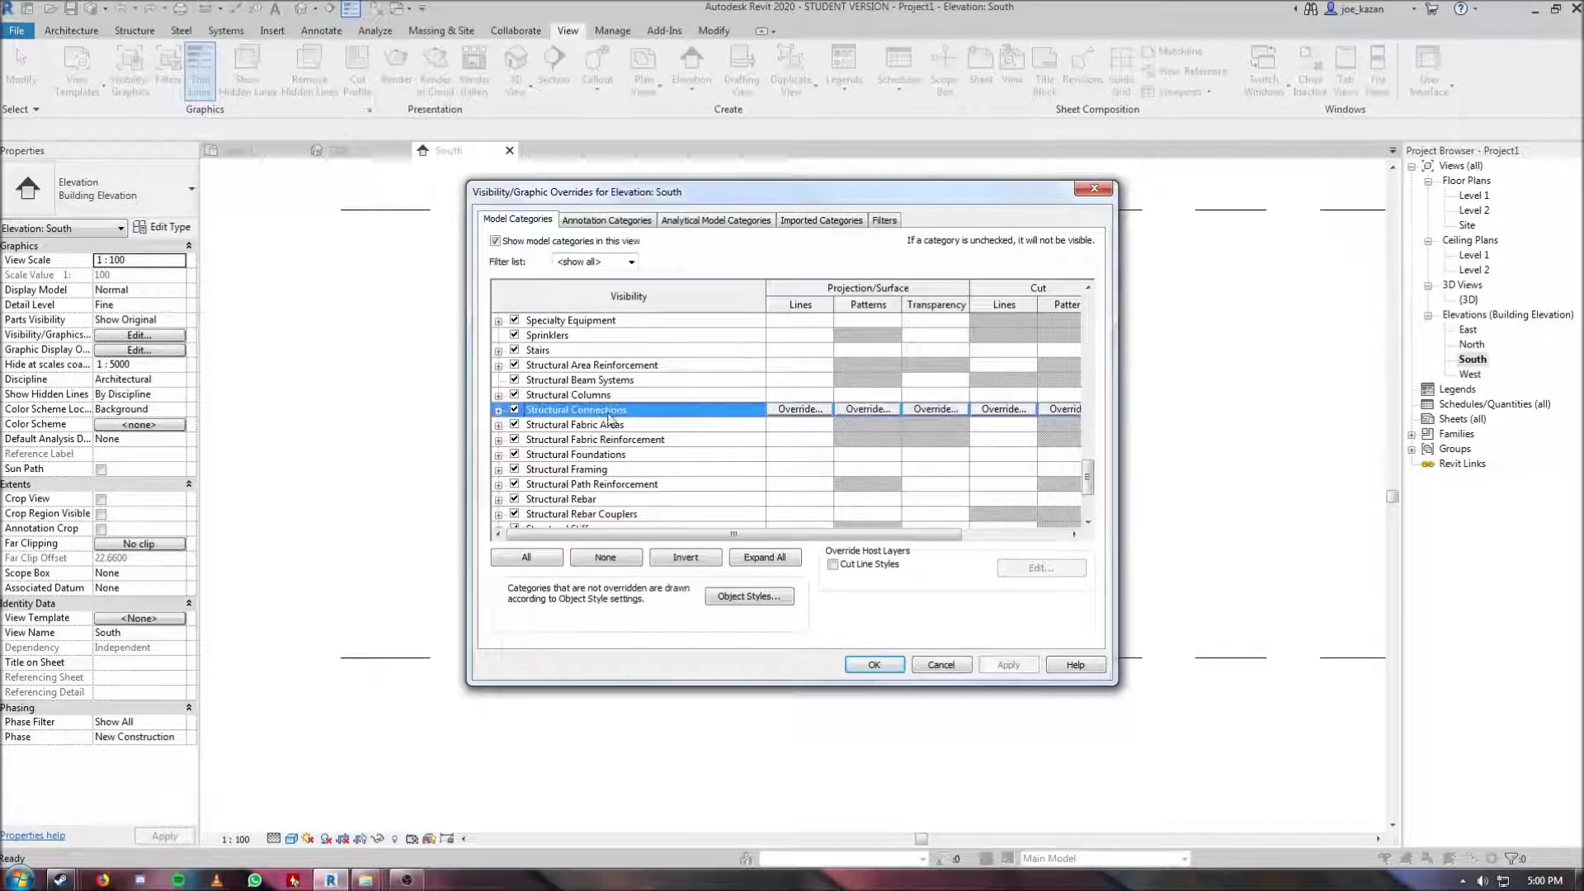
left_click(499, 410)
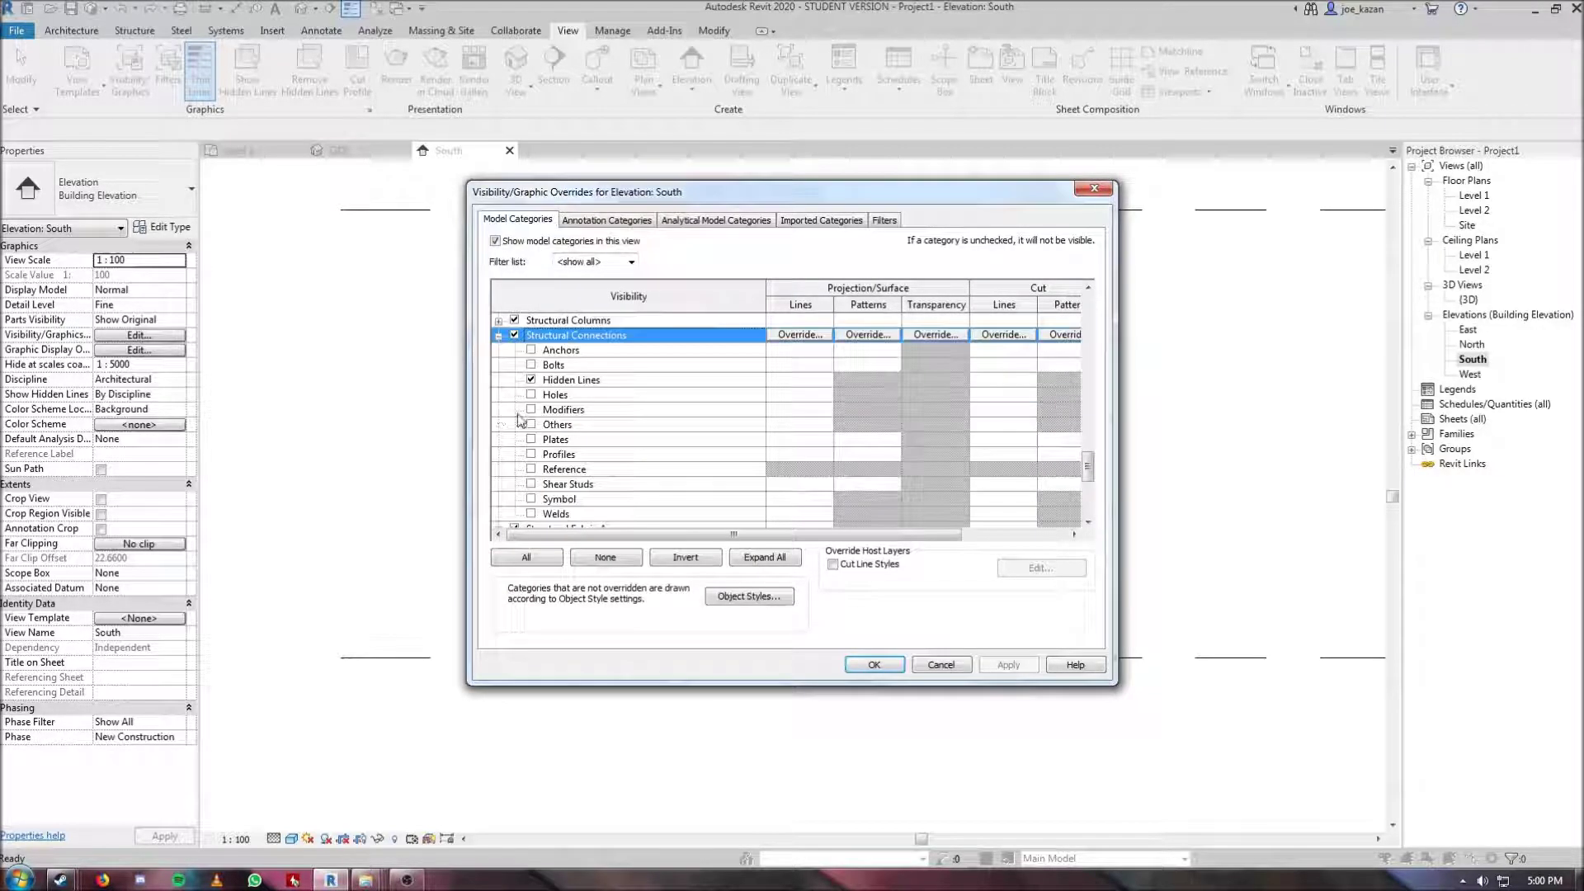
Step: Turn on Anchors, Bolts, Holes, Modifiers, Others, Plates, Profiles, Reference, Shear Studs, Symbol and Welds, and apply
left_click(531, 350)
left_click(531, 364)
left_click(530, 394)
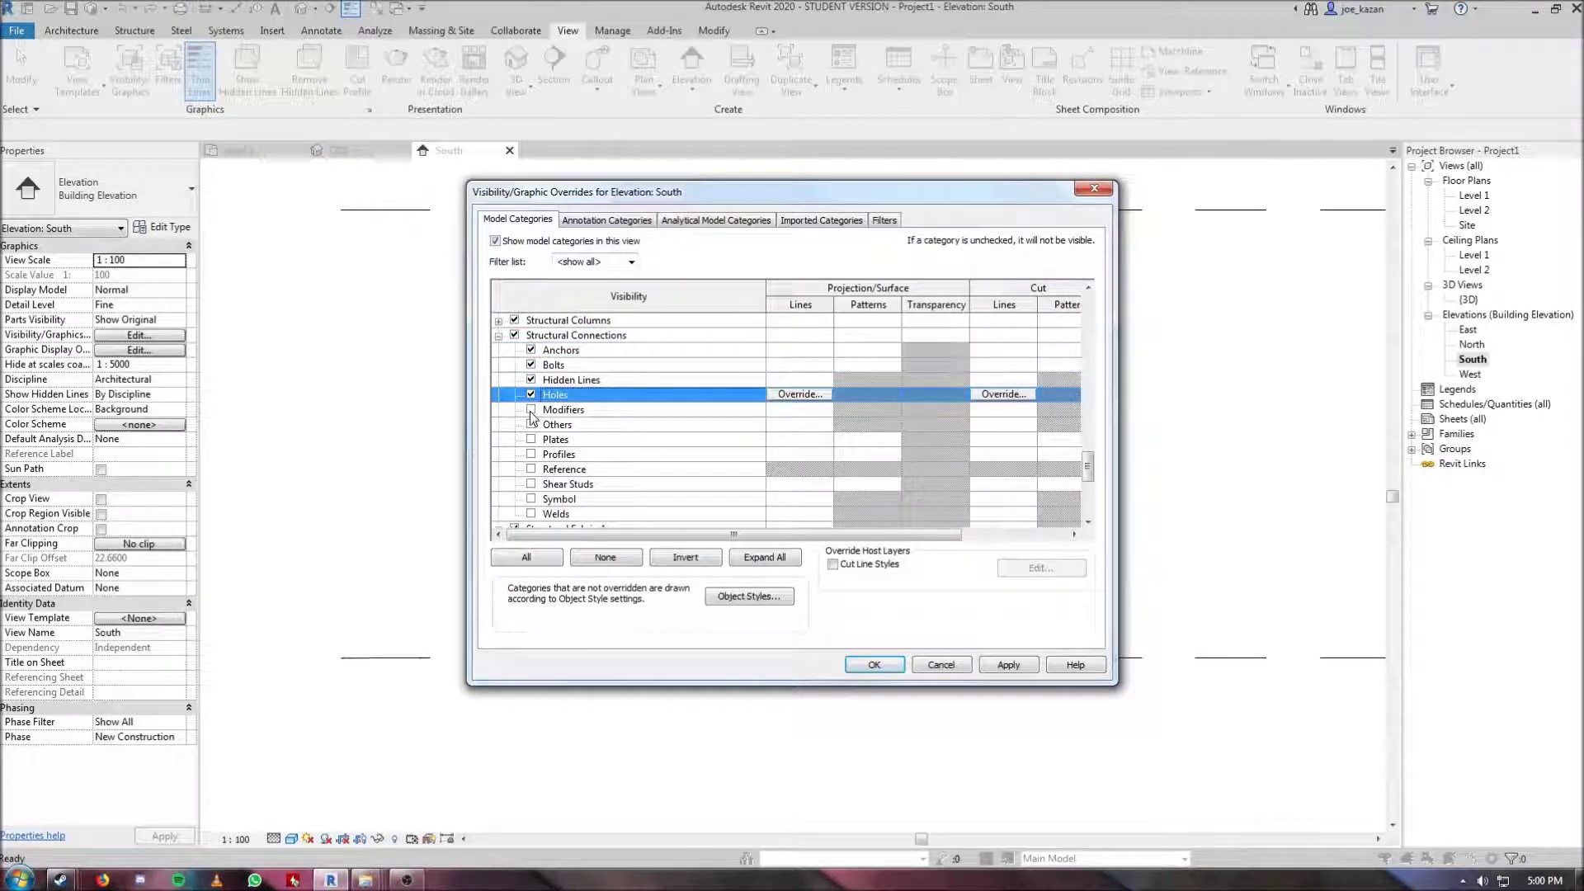
left_click(530, 409)
left_click(531, 424)
left_click(530, 439)
left_click(531, 454)
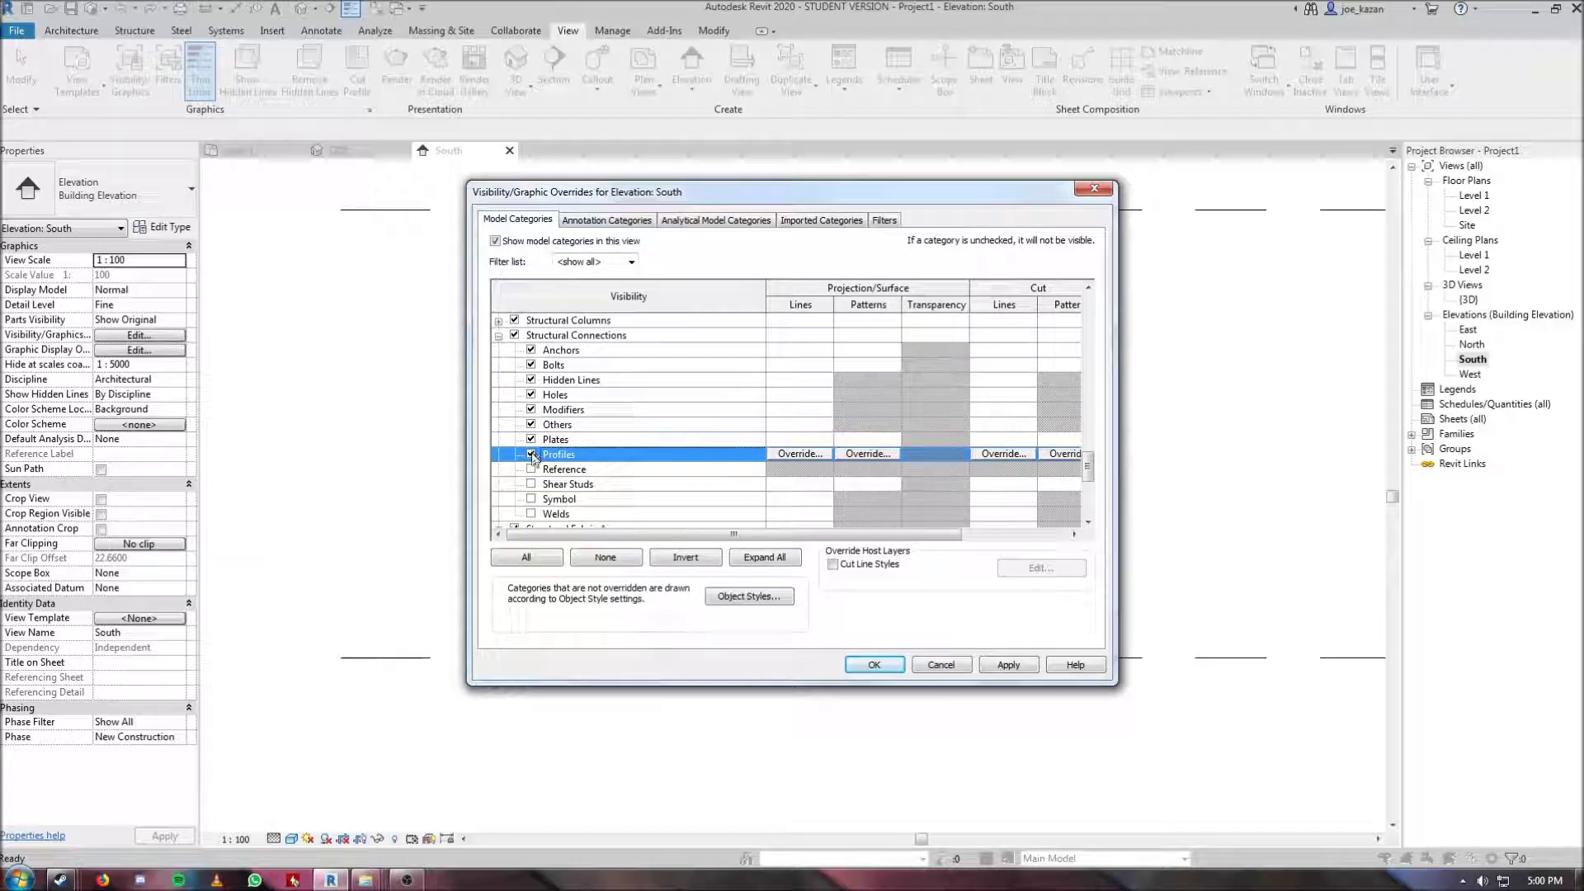
left_click(530, 469)
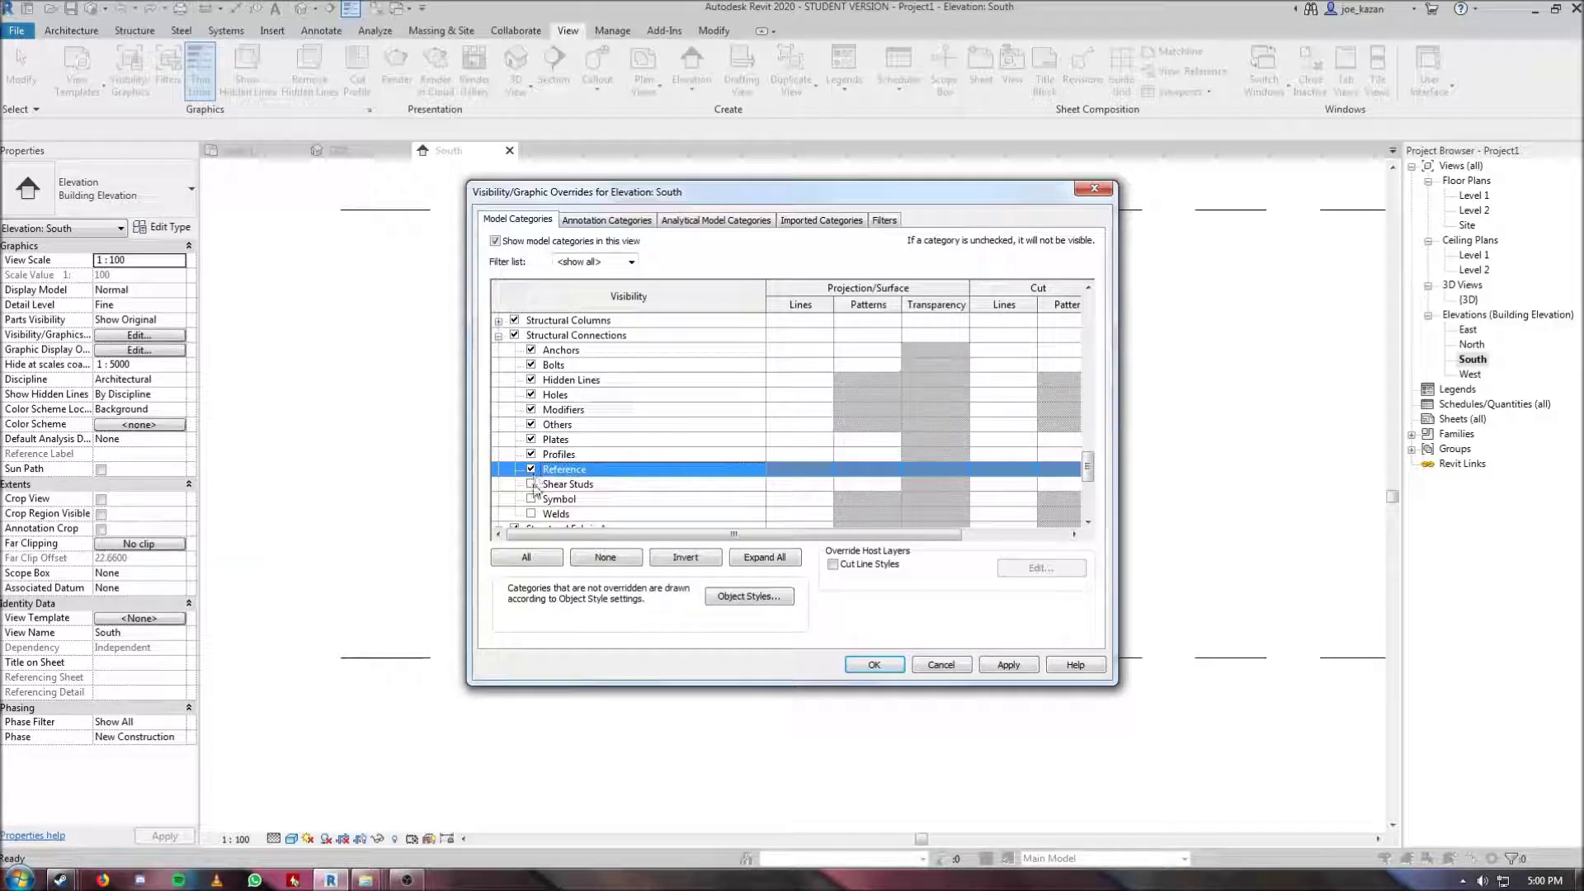
left_click(530, 484)
left_click(532, 499)
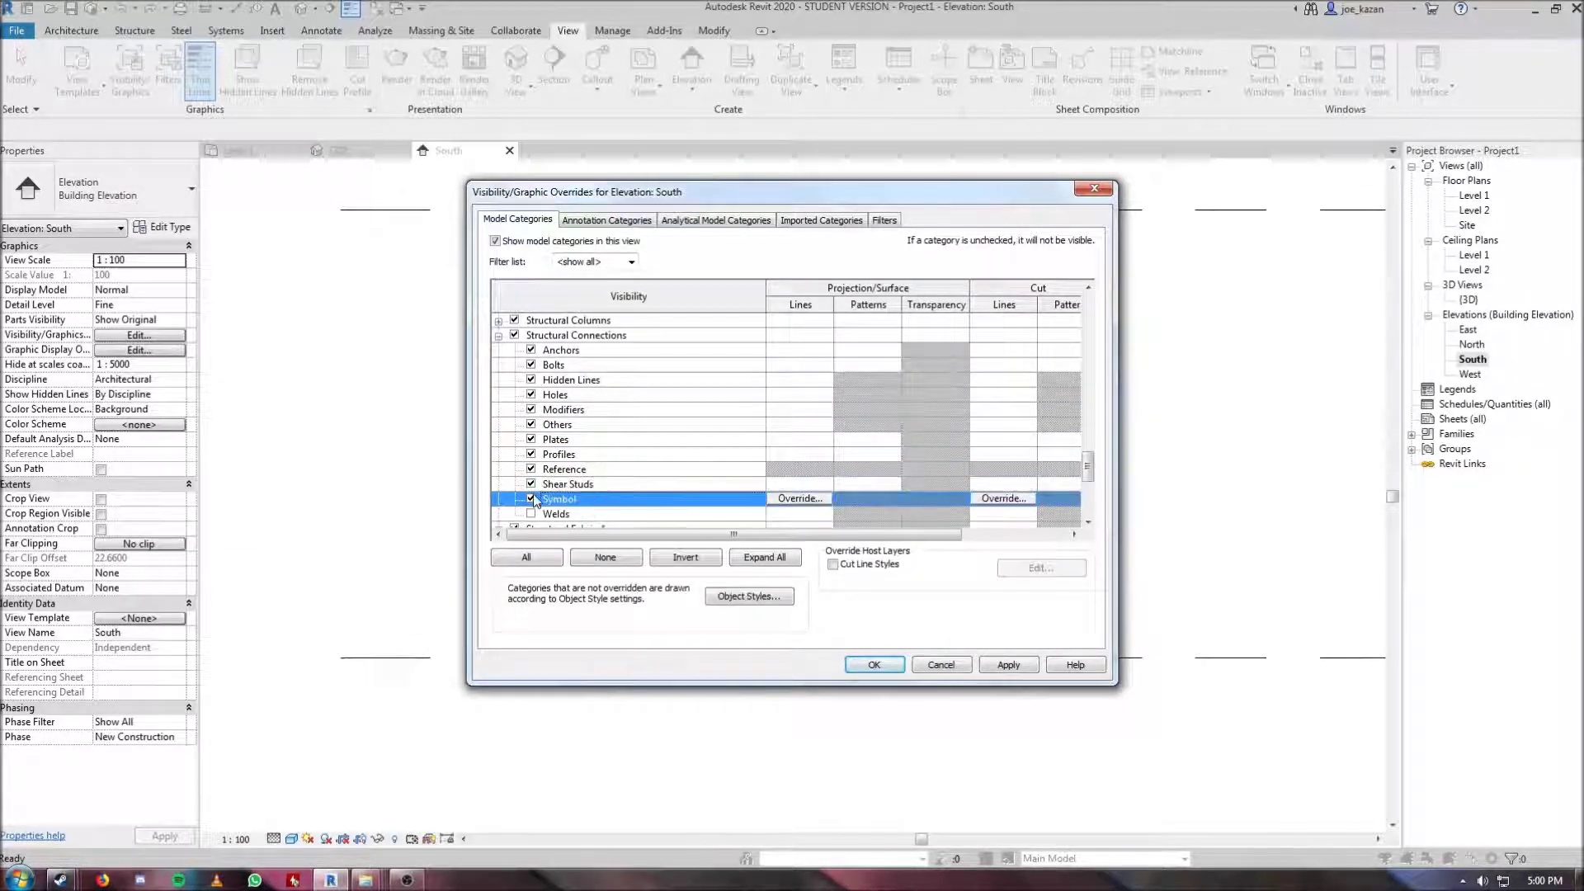
left_click(531, 513)
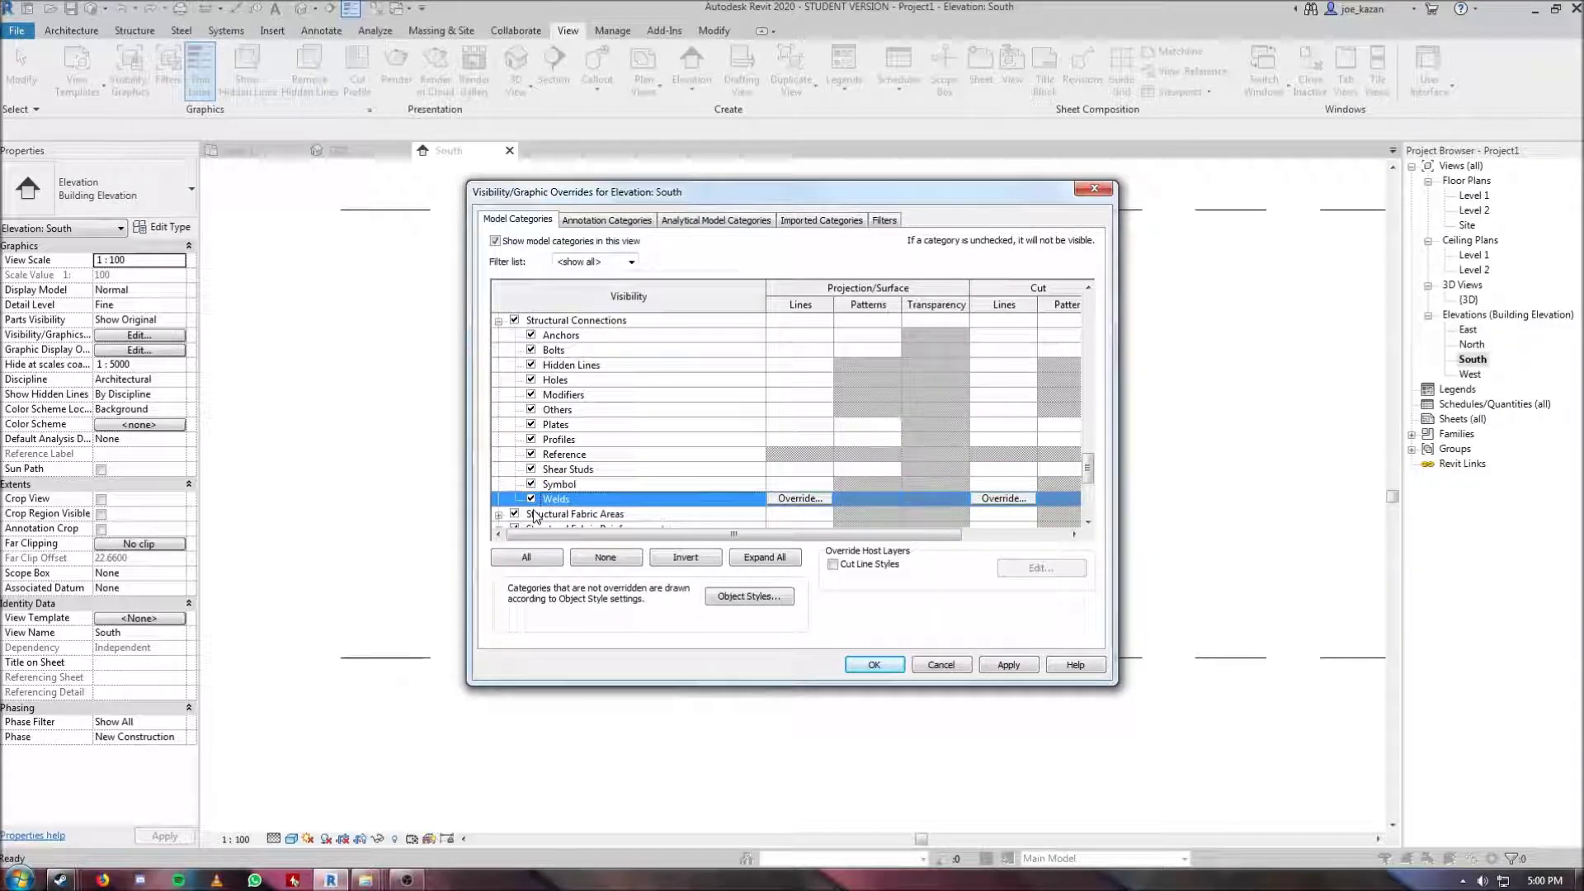
left_click(1026, 662)
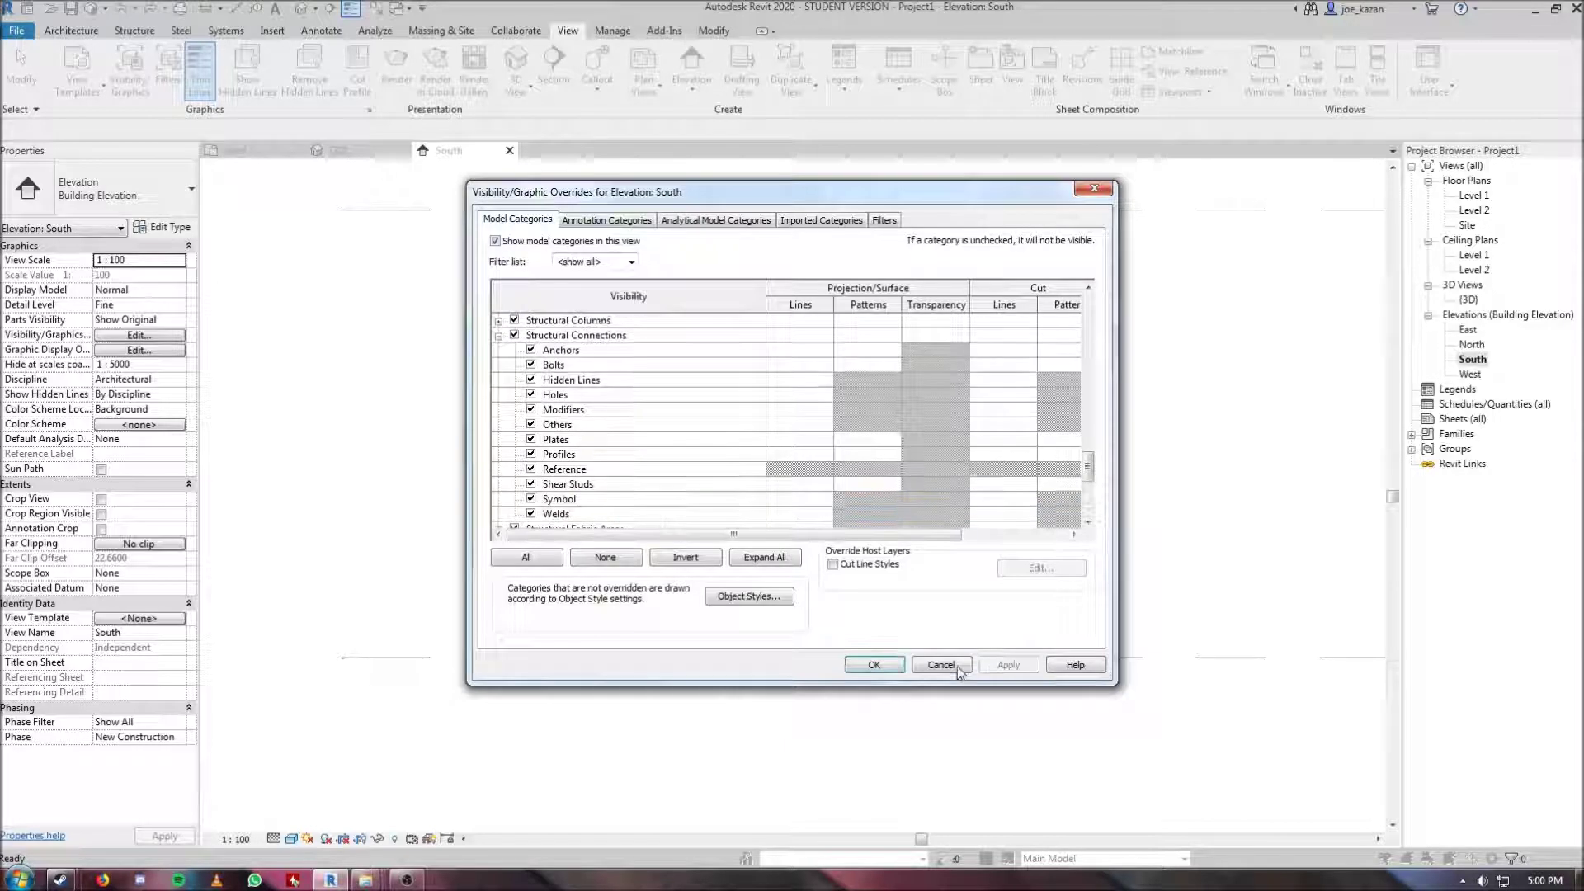
left_click(875, 665)
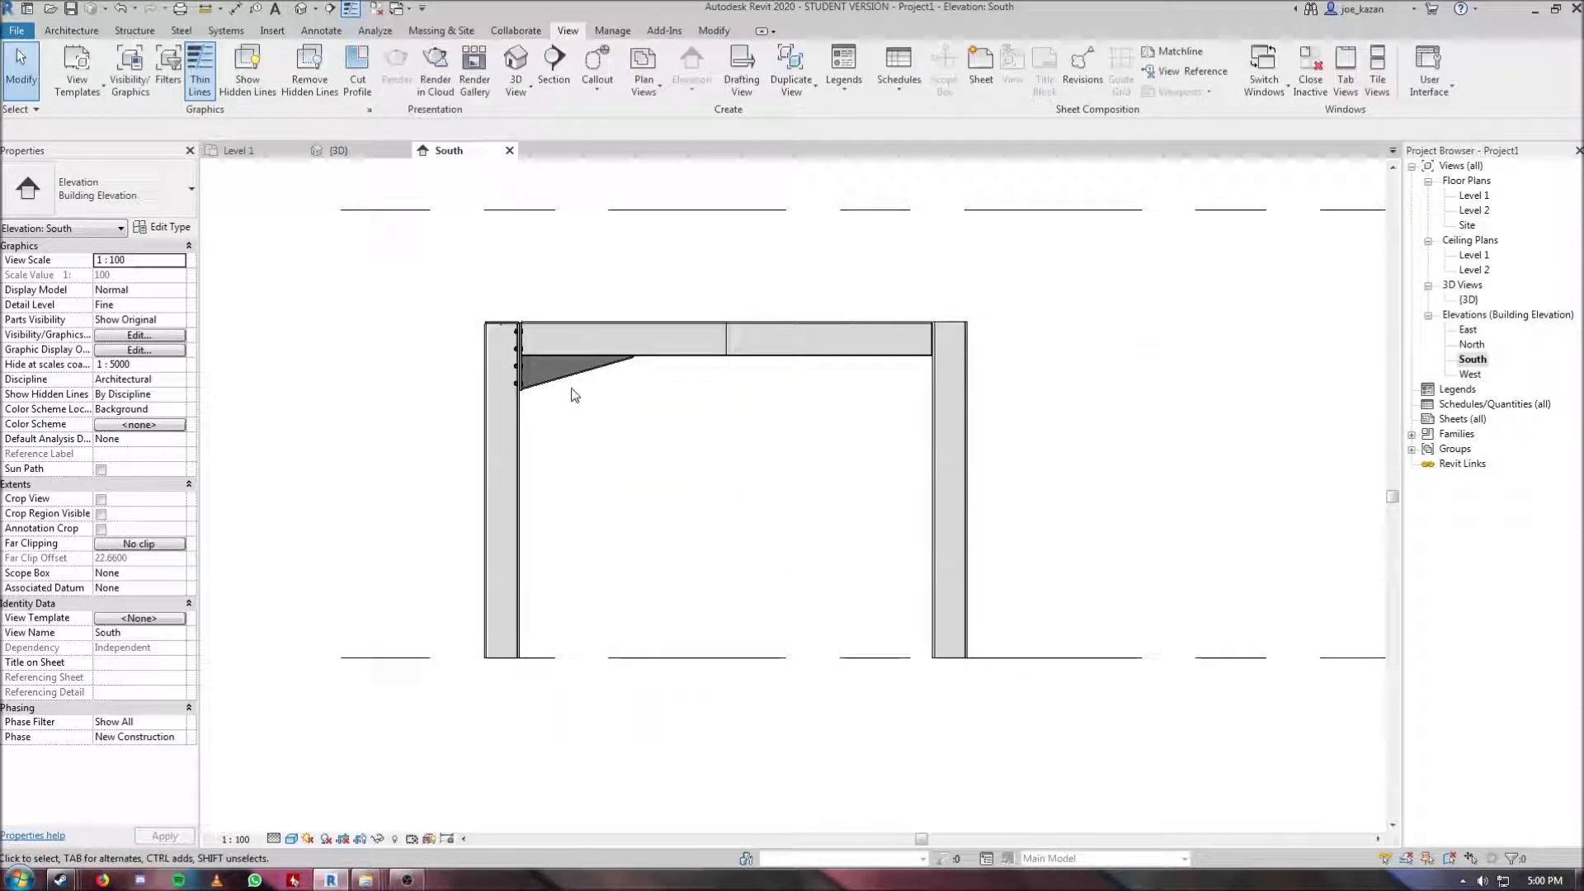
Step: Add a haunched knee connection between the right rafter and right column
left_click_drag(1030, 283, 750, 371)
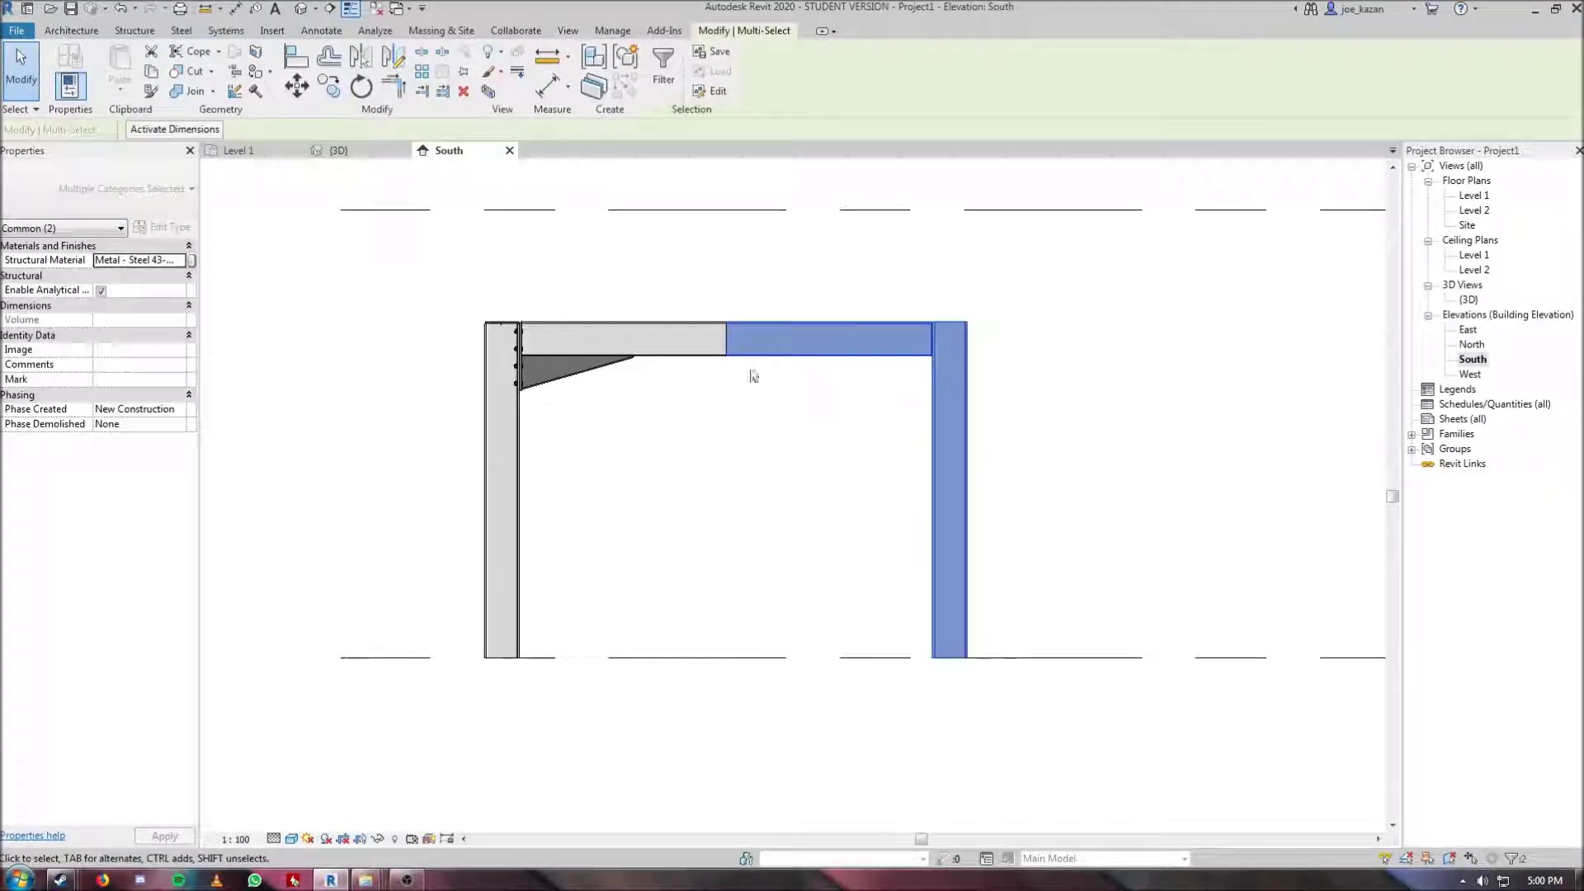
left_click(181, 30)
left_click(82, 68)
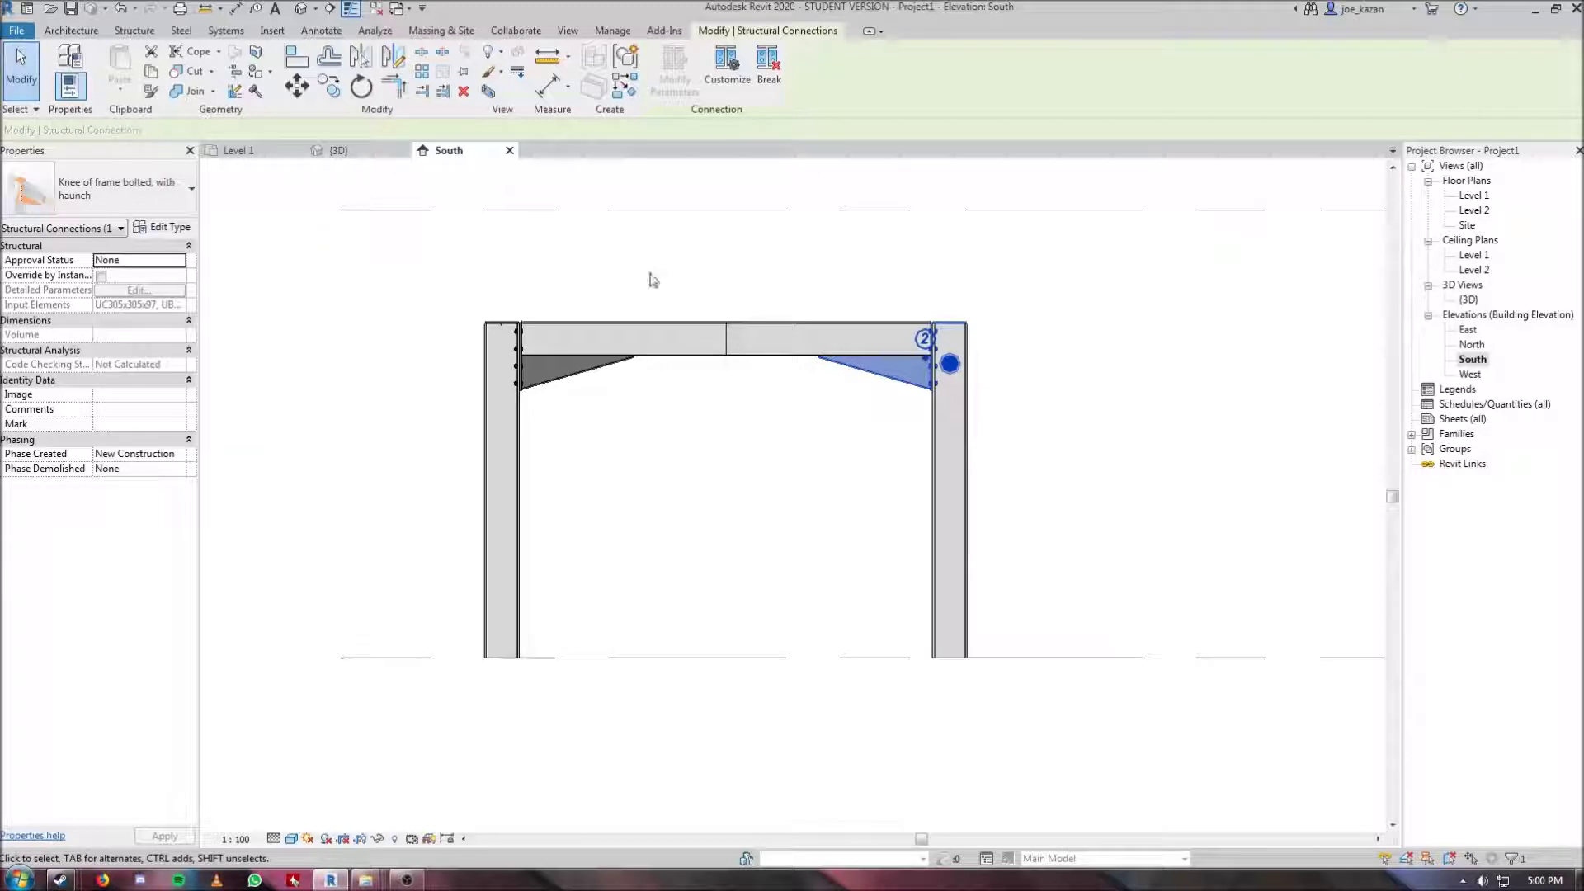
key("Escape")
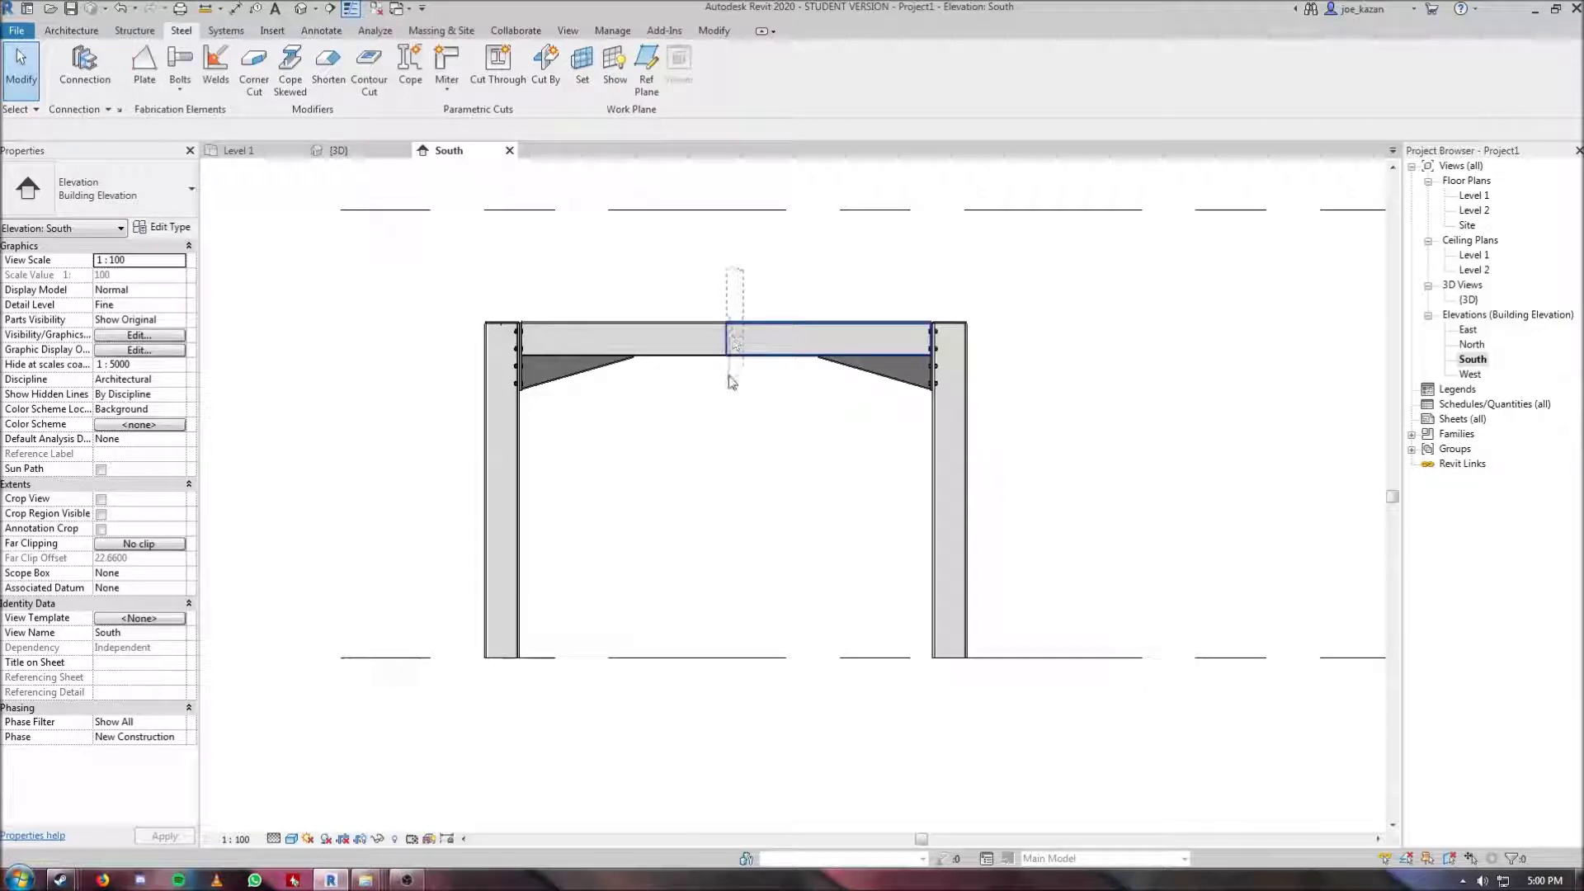
Step: Add an Apex haunch connection on the middle rafter segment
left_click(714, 404)
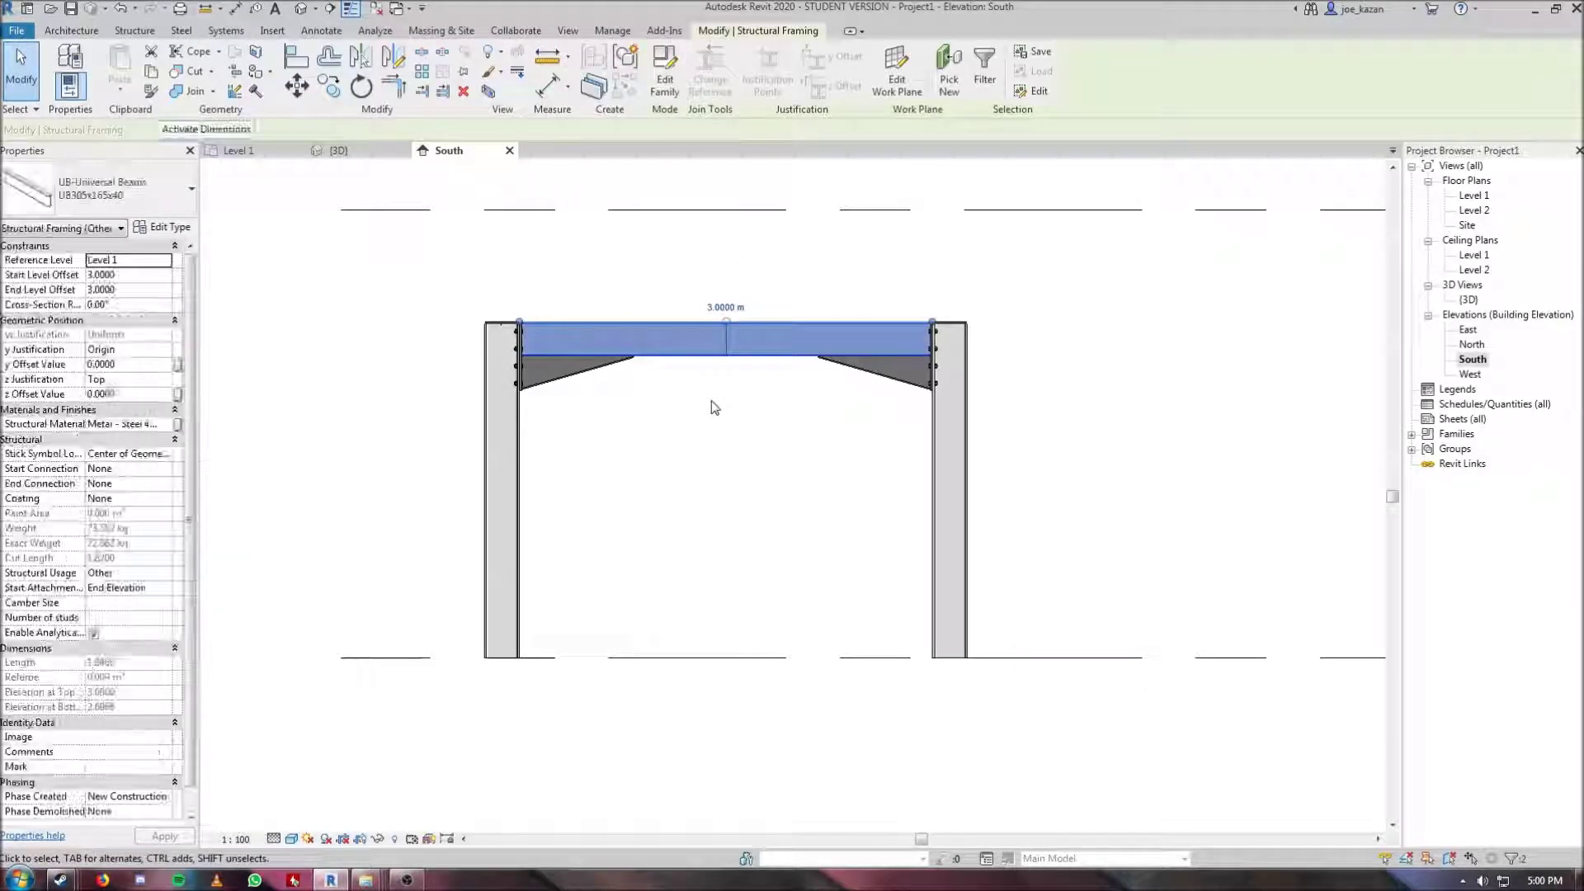
left_click(181, 31)
left_click(85, 69)
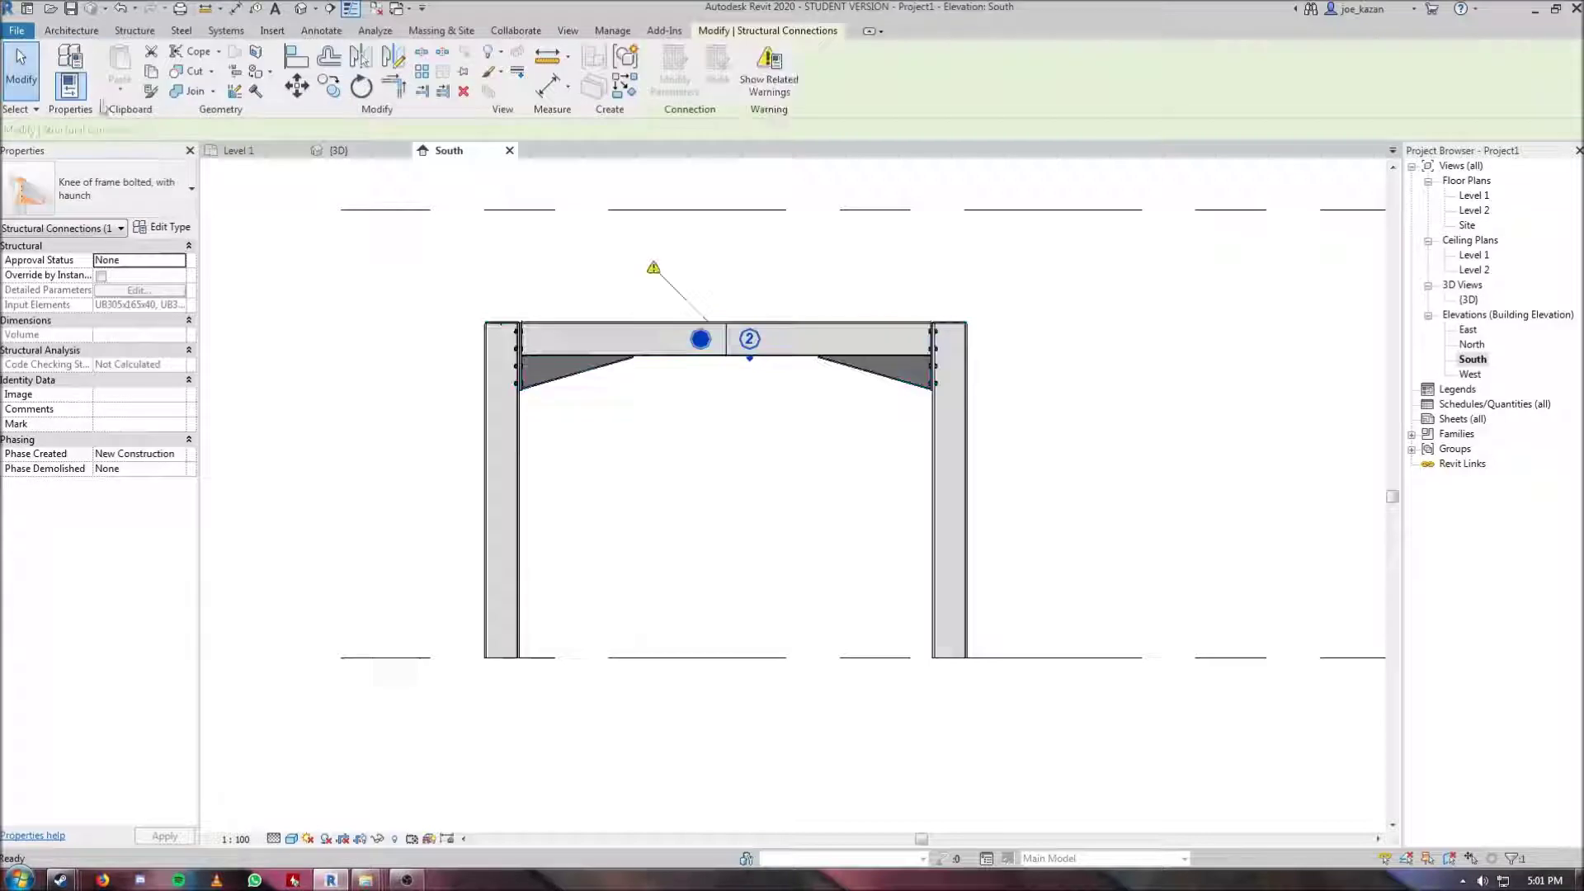
left_click(159, 200)
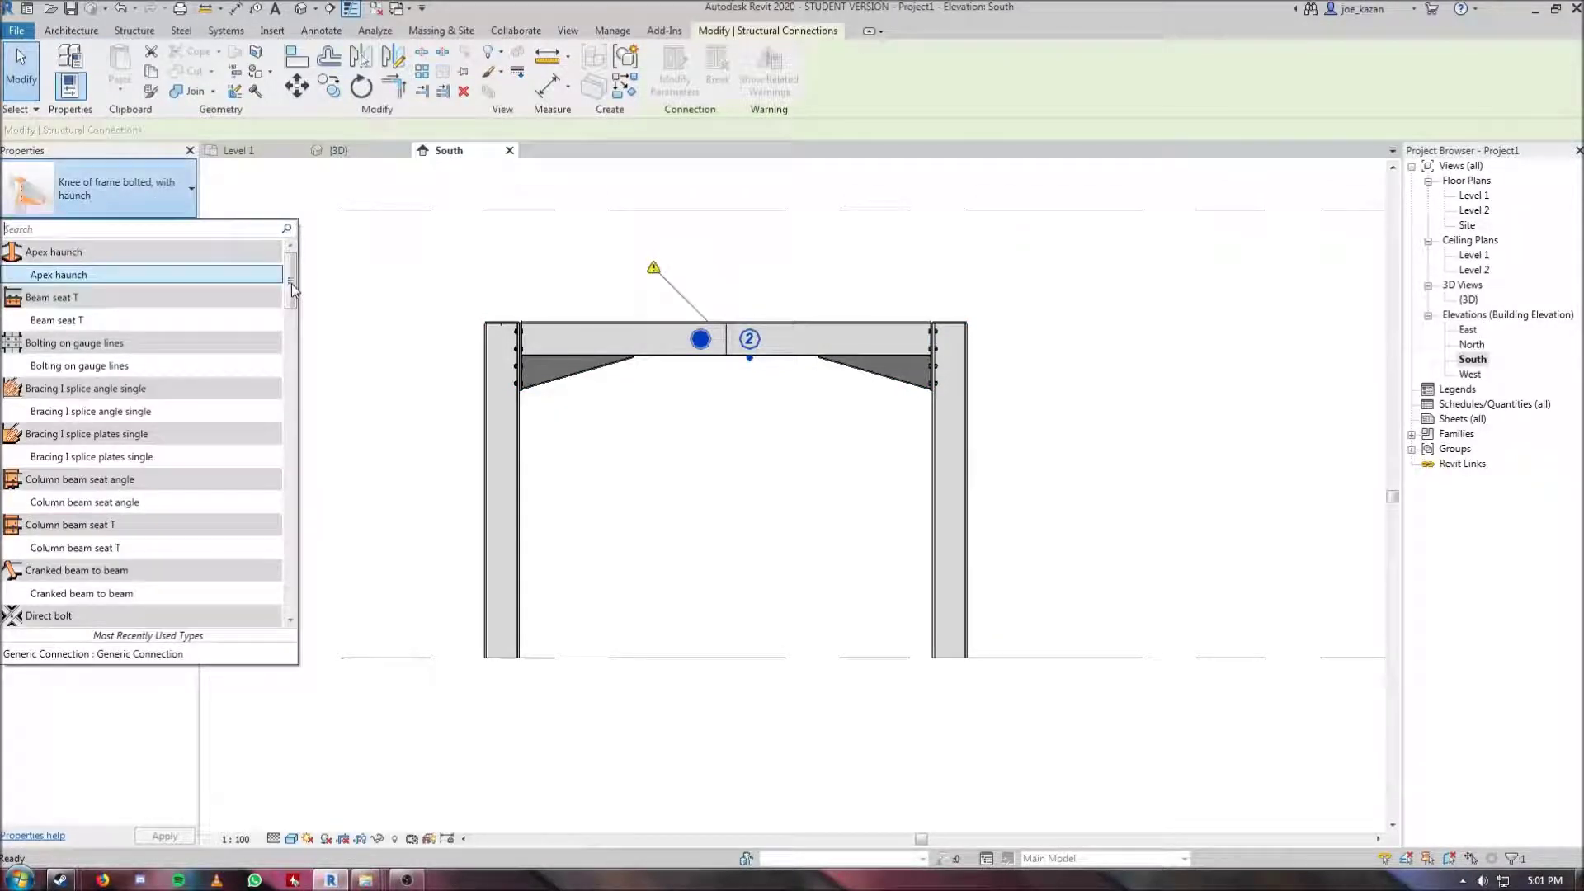
left_click(58, 275)
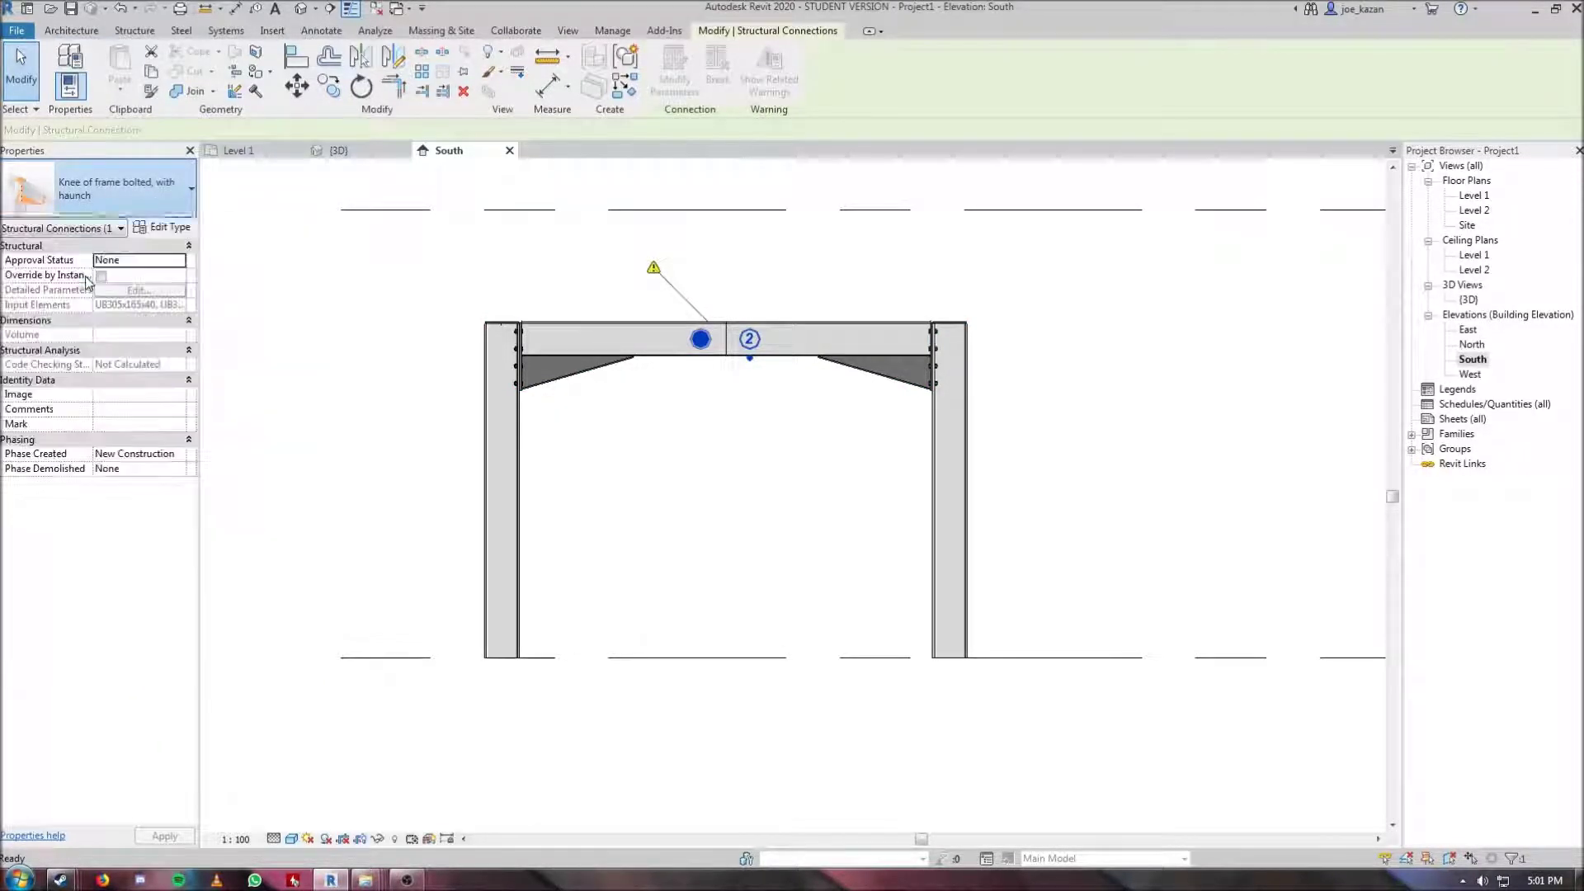
left_click(778, 434)
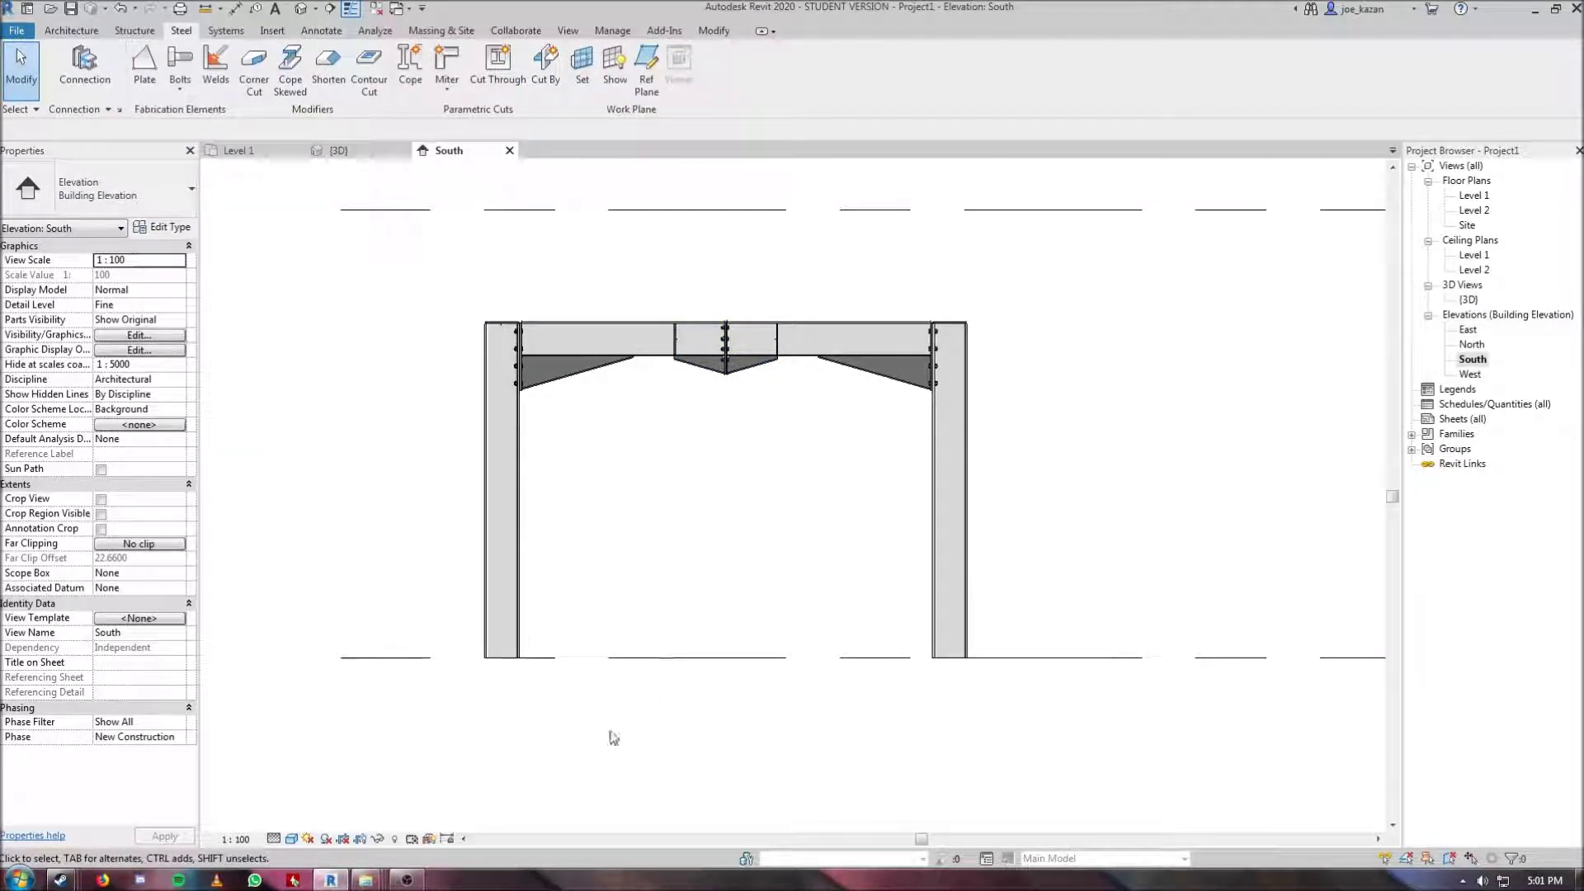
Step: Add a Base plate connection to the left column's foot
left_click(516, 639)
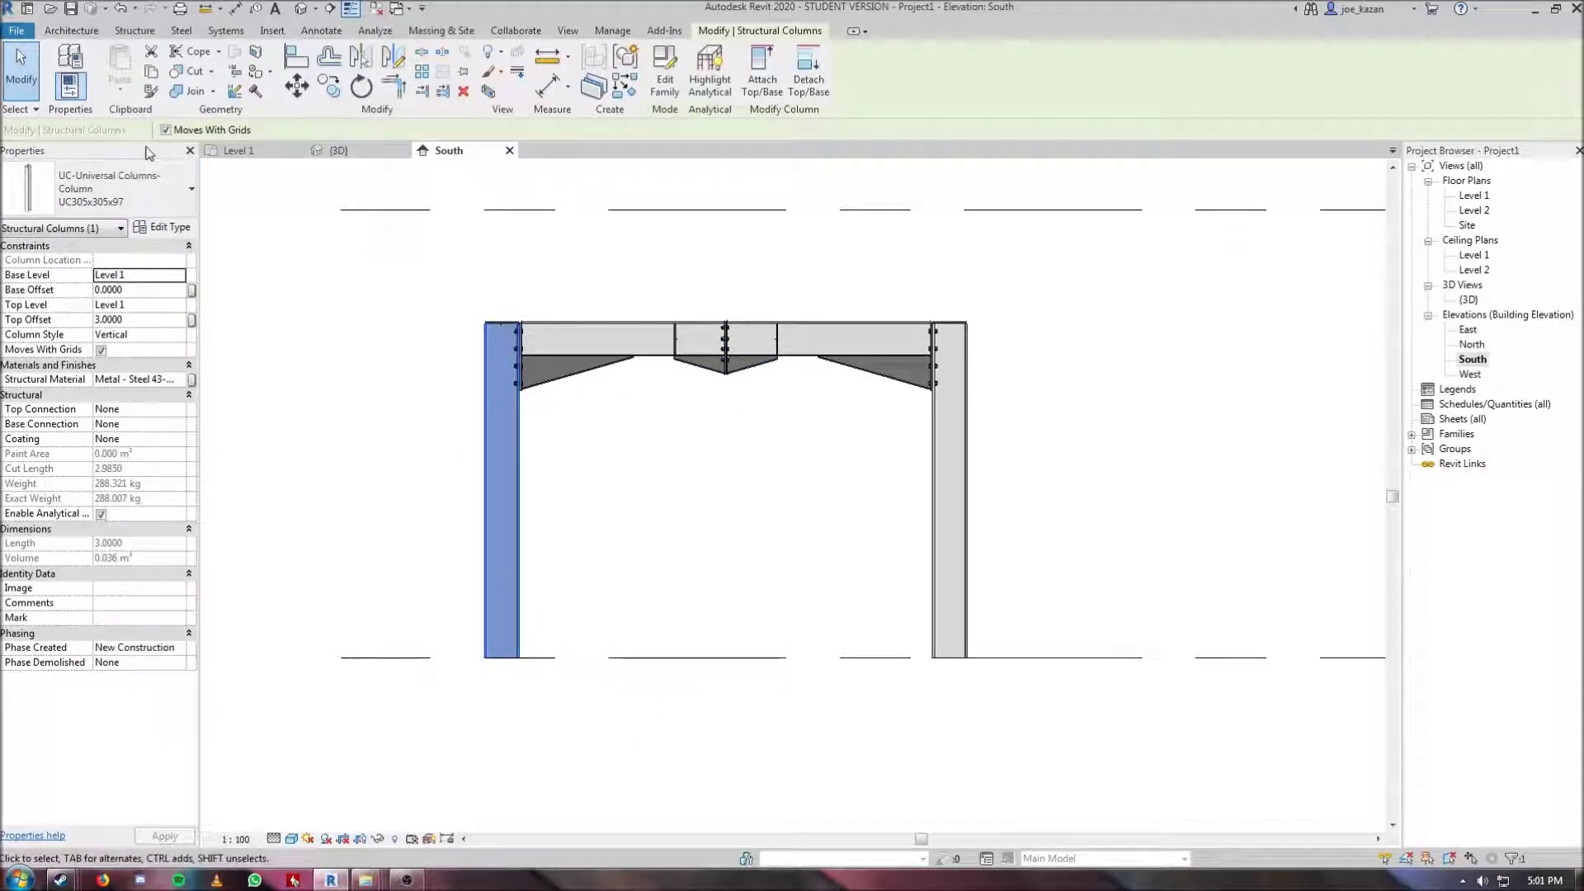
left_click(147, 31)
left_click(179, 33)
left_click(84, 62)
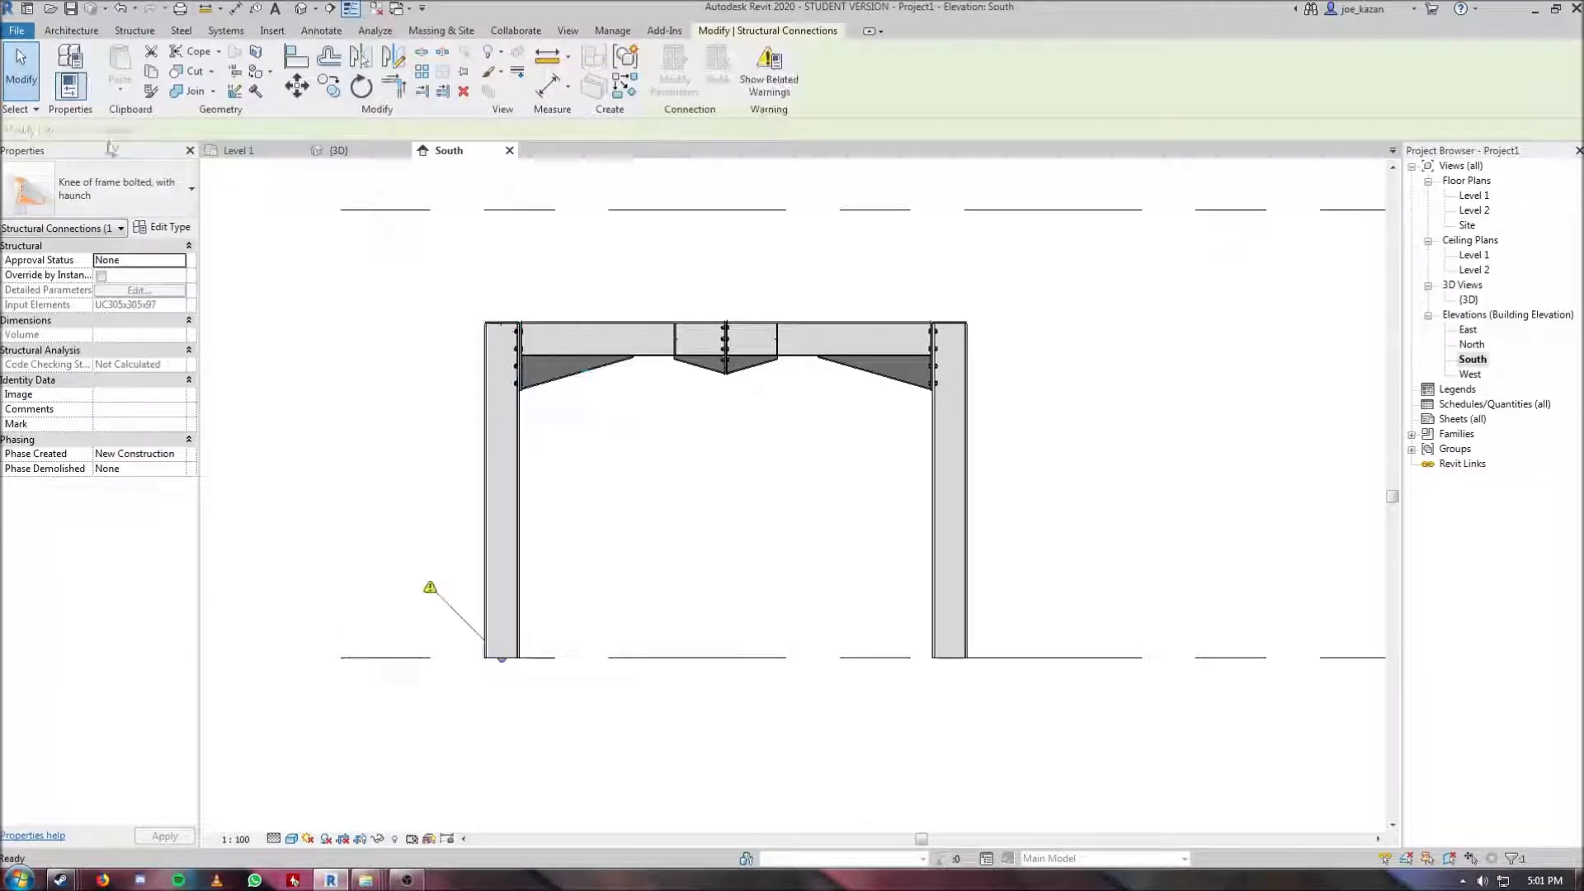
left_click(124, 192)
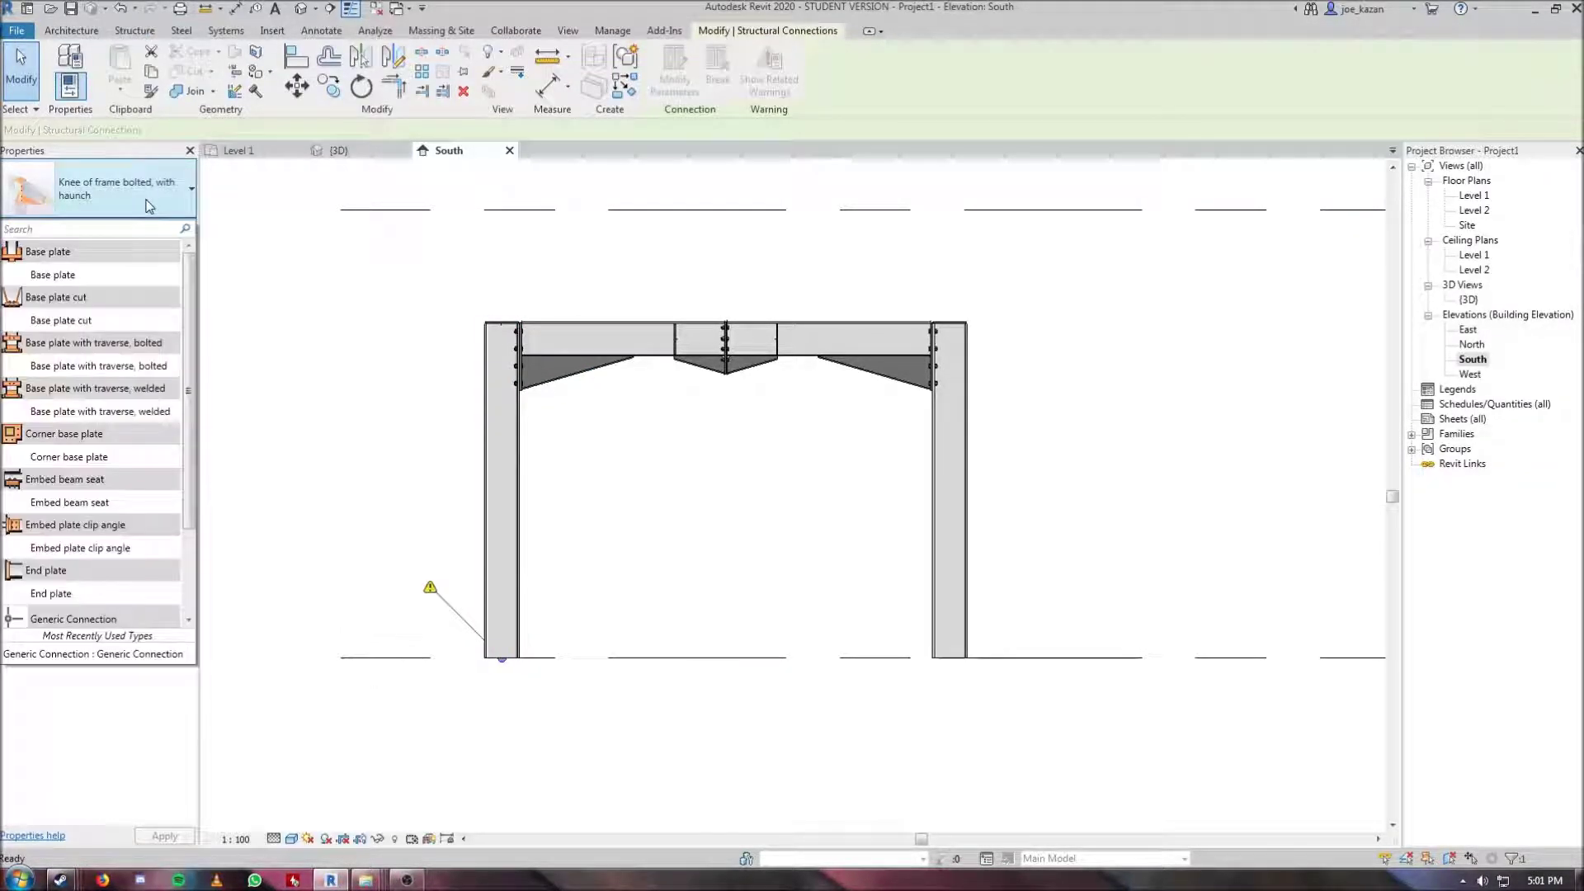
left_click(110, 278)
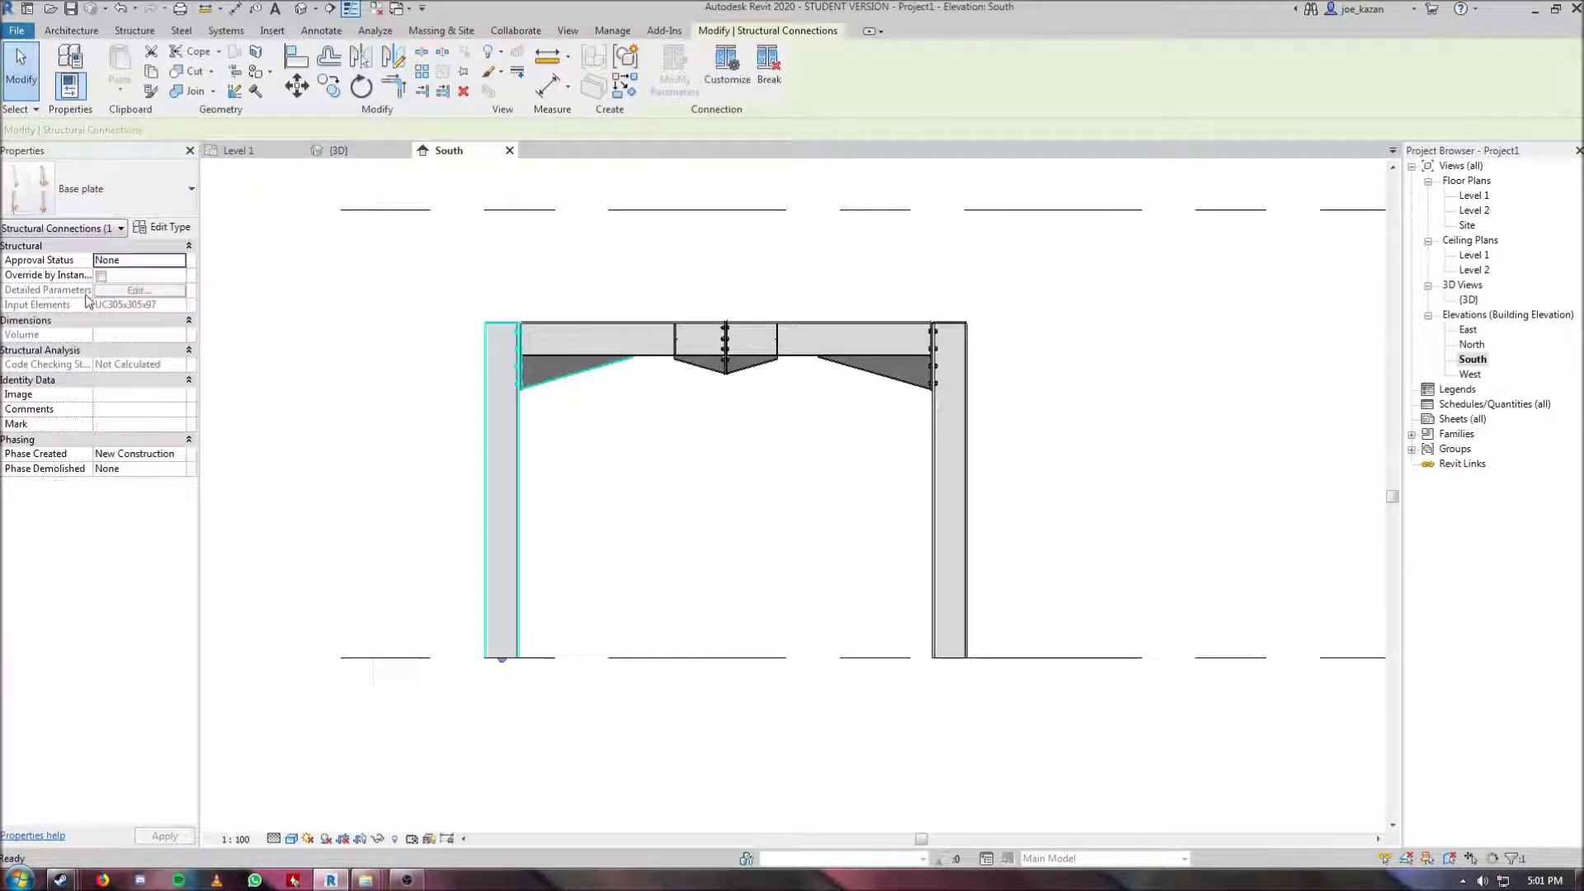
left_click(507, 751)
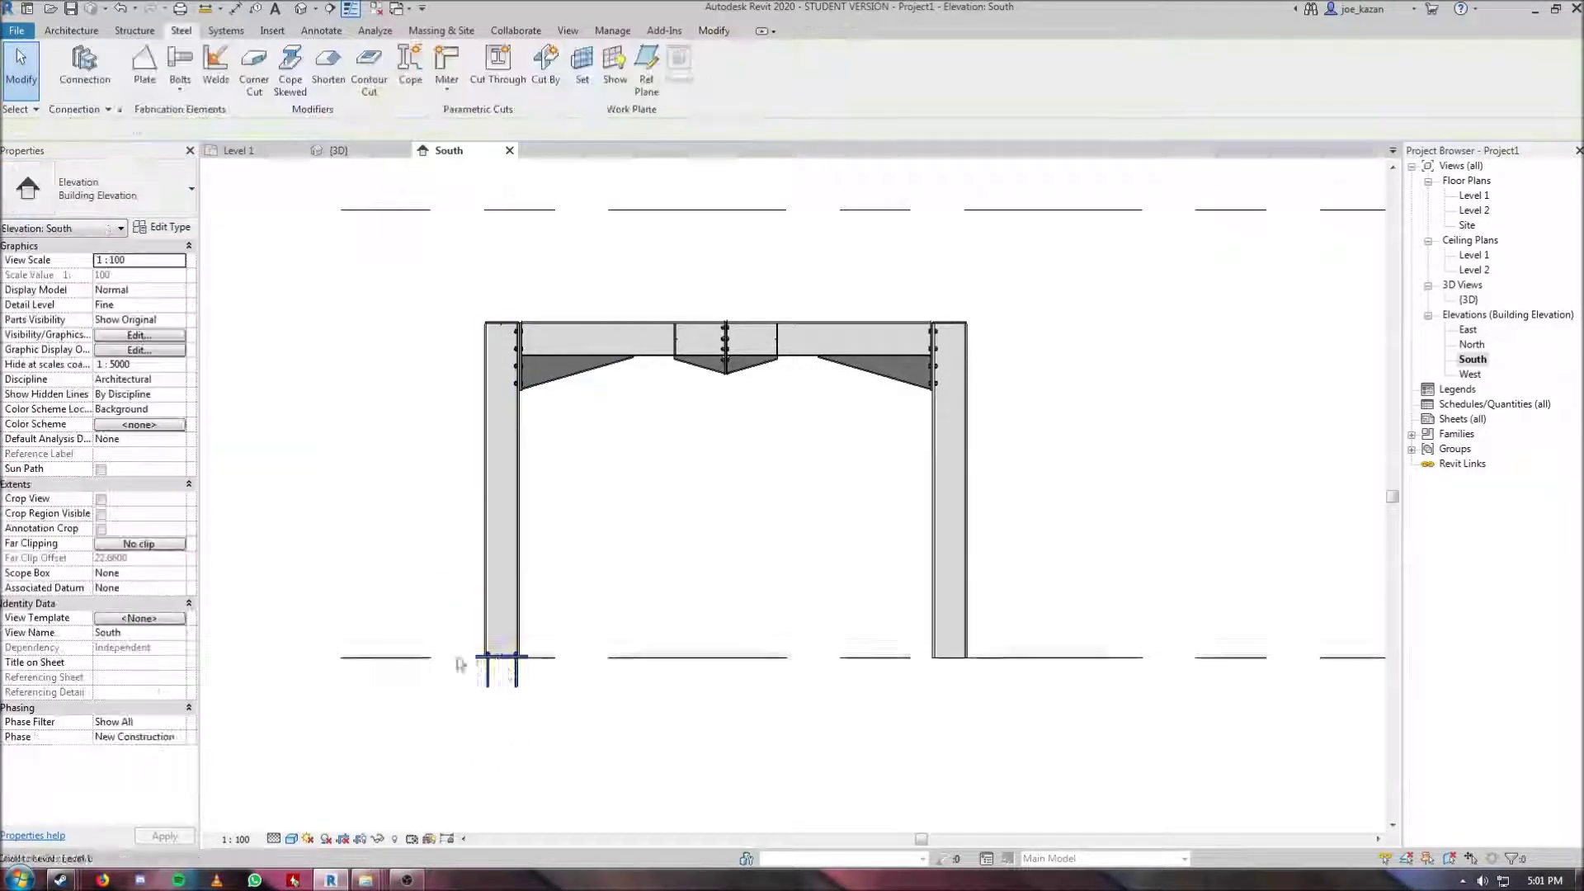
Step: Copy the left base plate to the right column's base
left_click(519, 688)
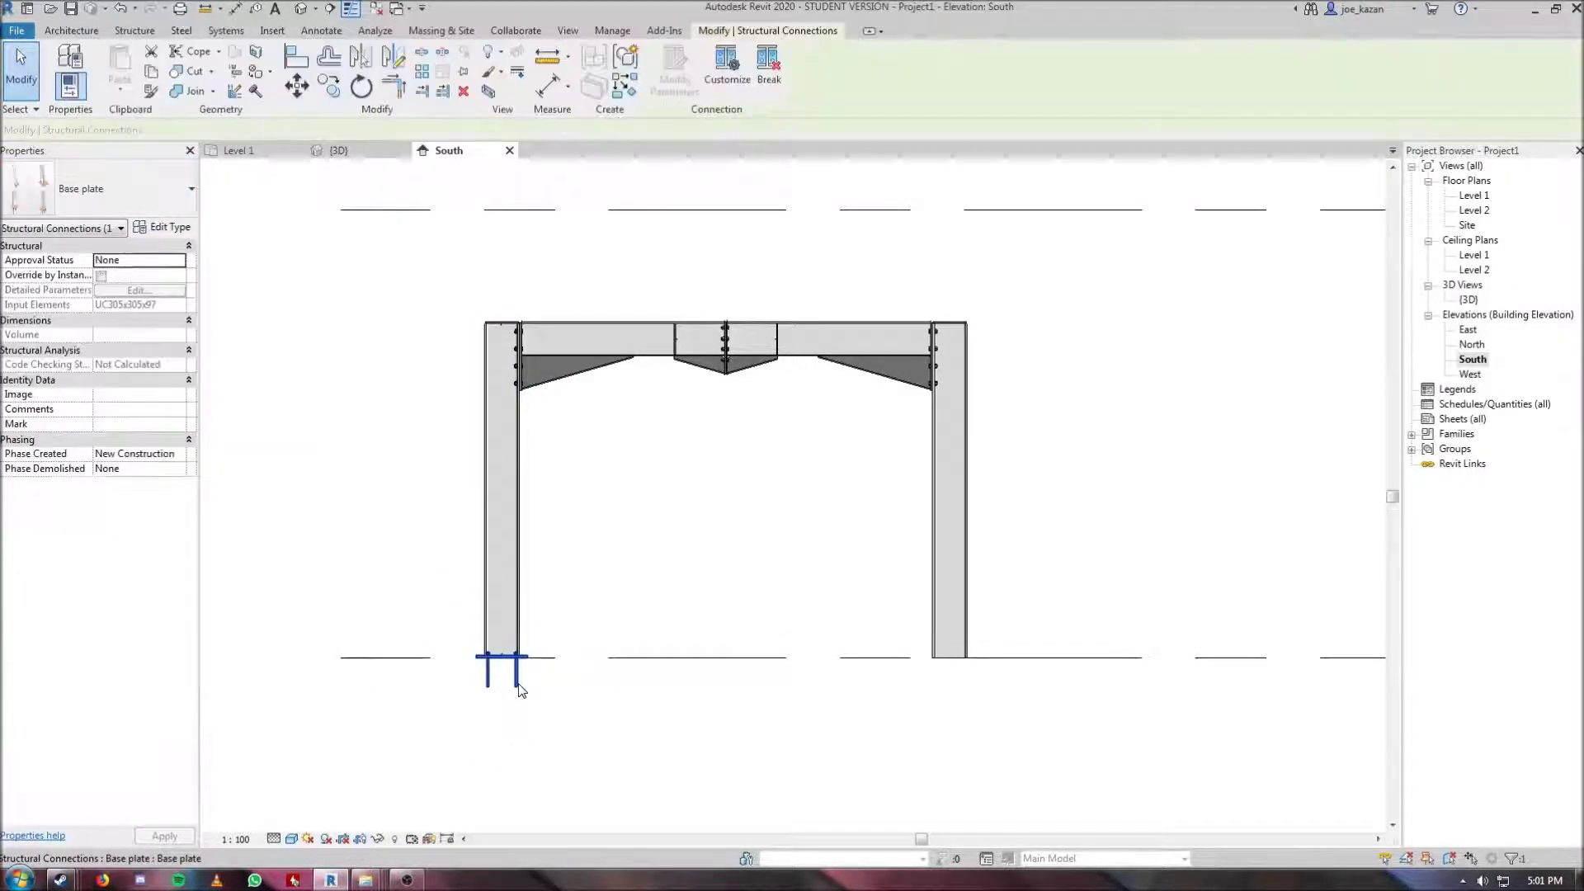
left_click(330, 87)
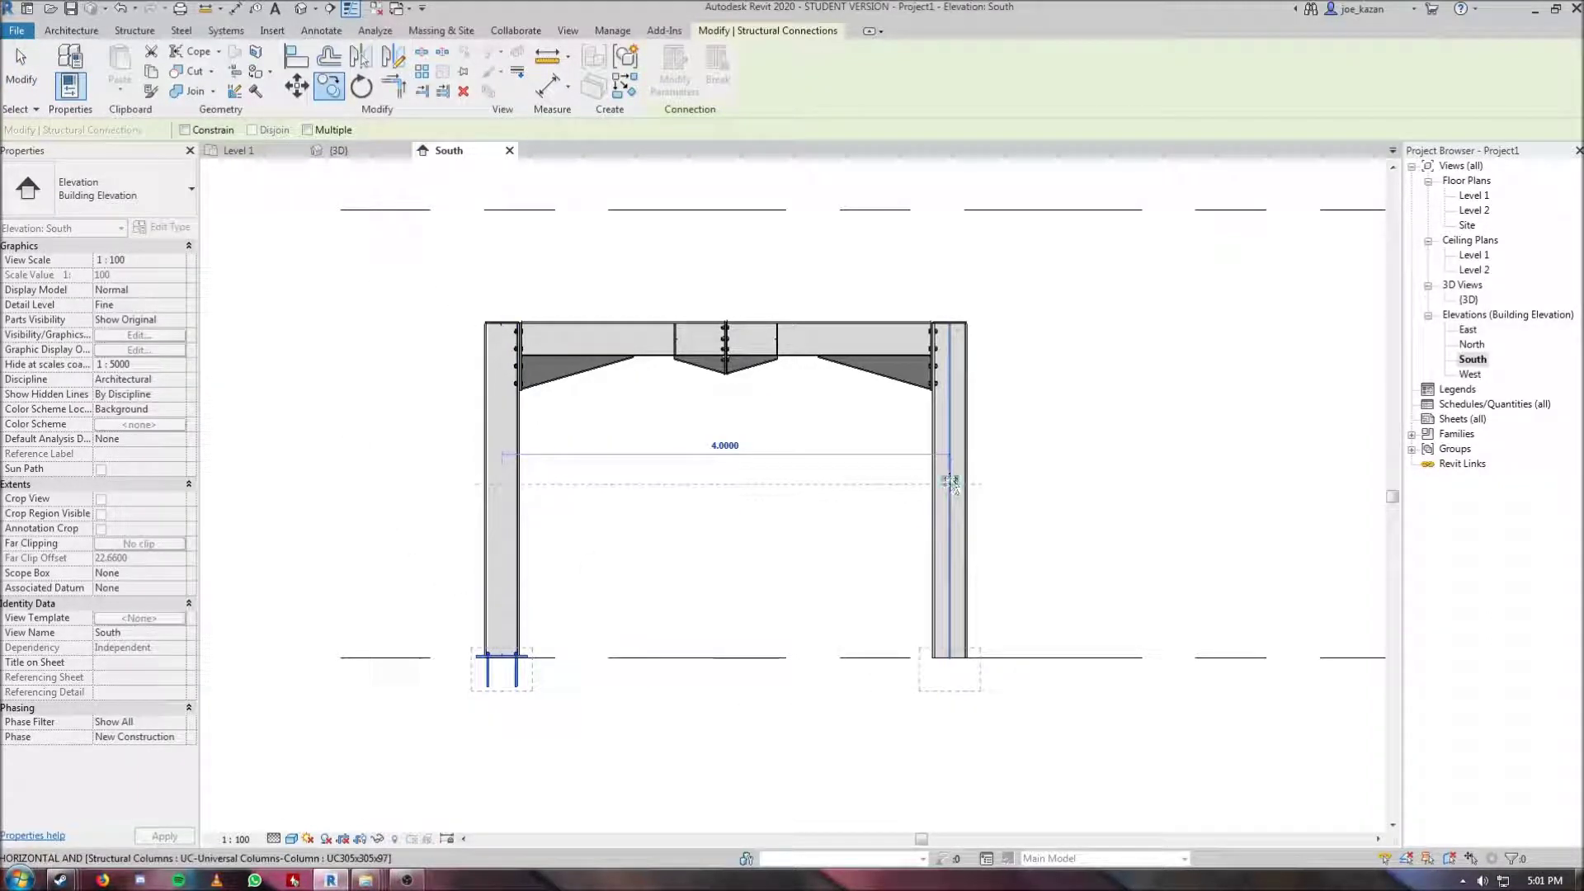
left_click(1006, 607)
key("Escape")
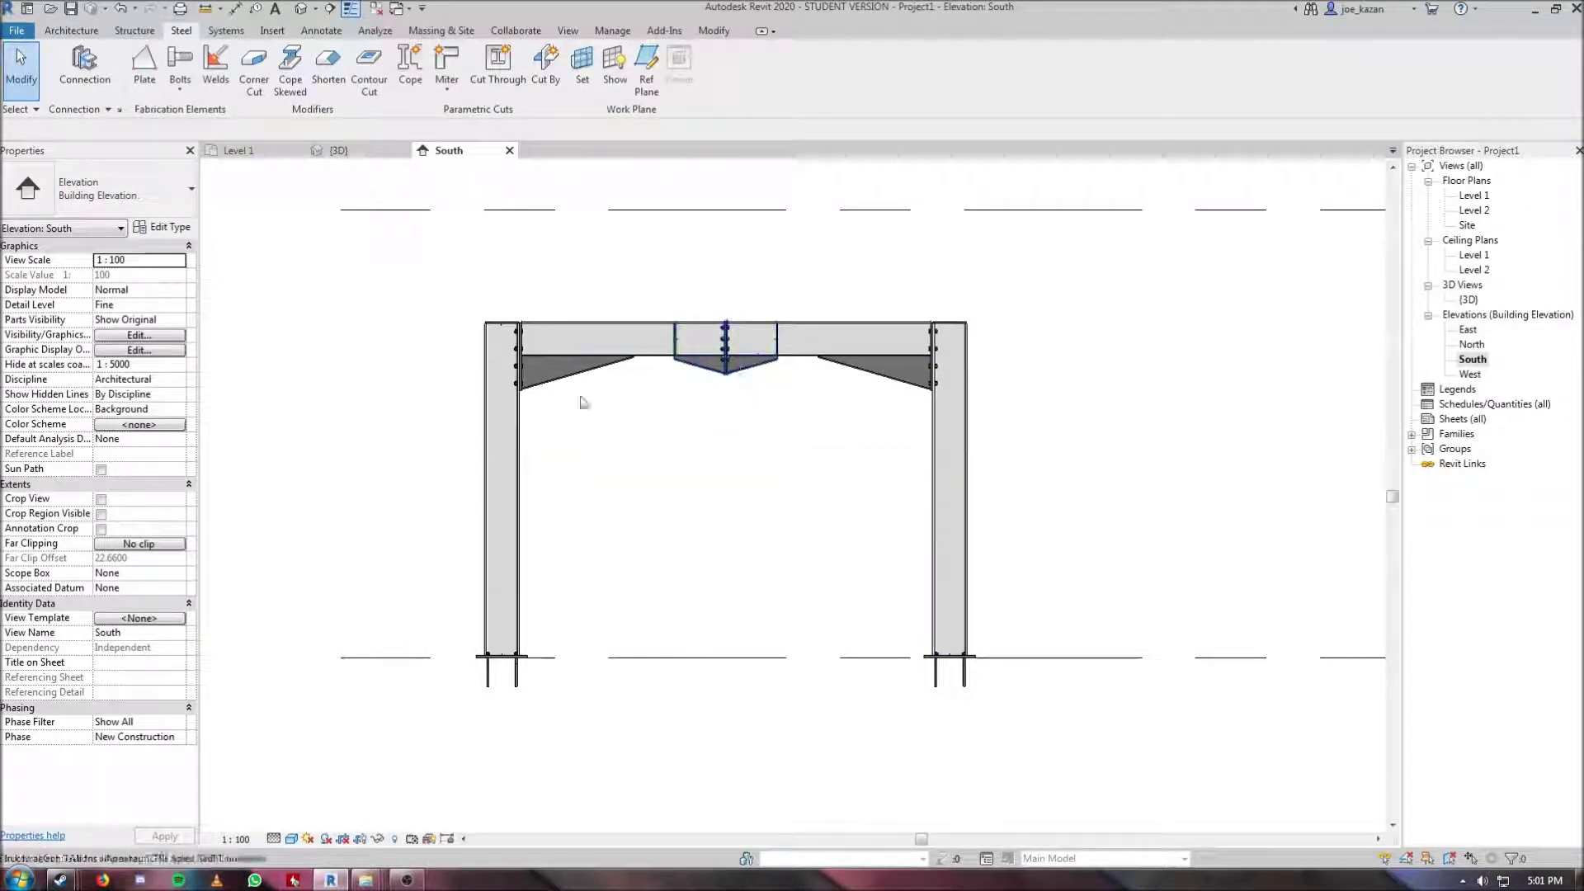
double_click(1467, 302)
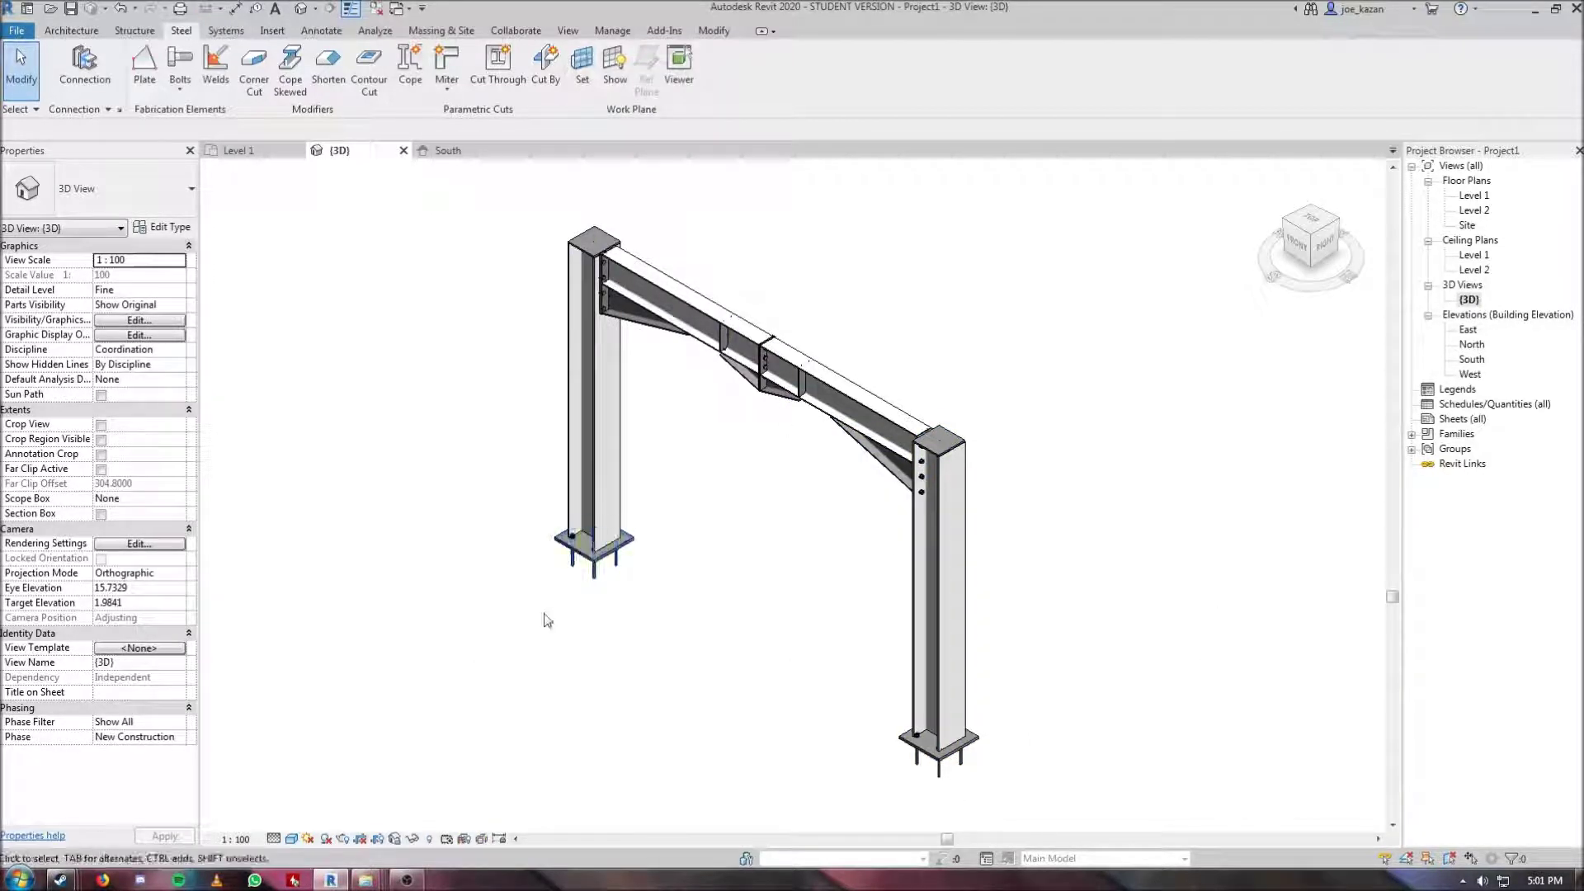
Step: Zoom, orbit and pan the 3D view to inspect the base plates, knee haunches and apex haunch
scroll(569, 566, "up", 8)
middle_click_drag(611, 532, 620, 525)
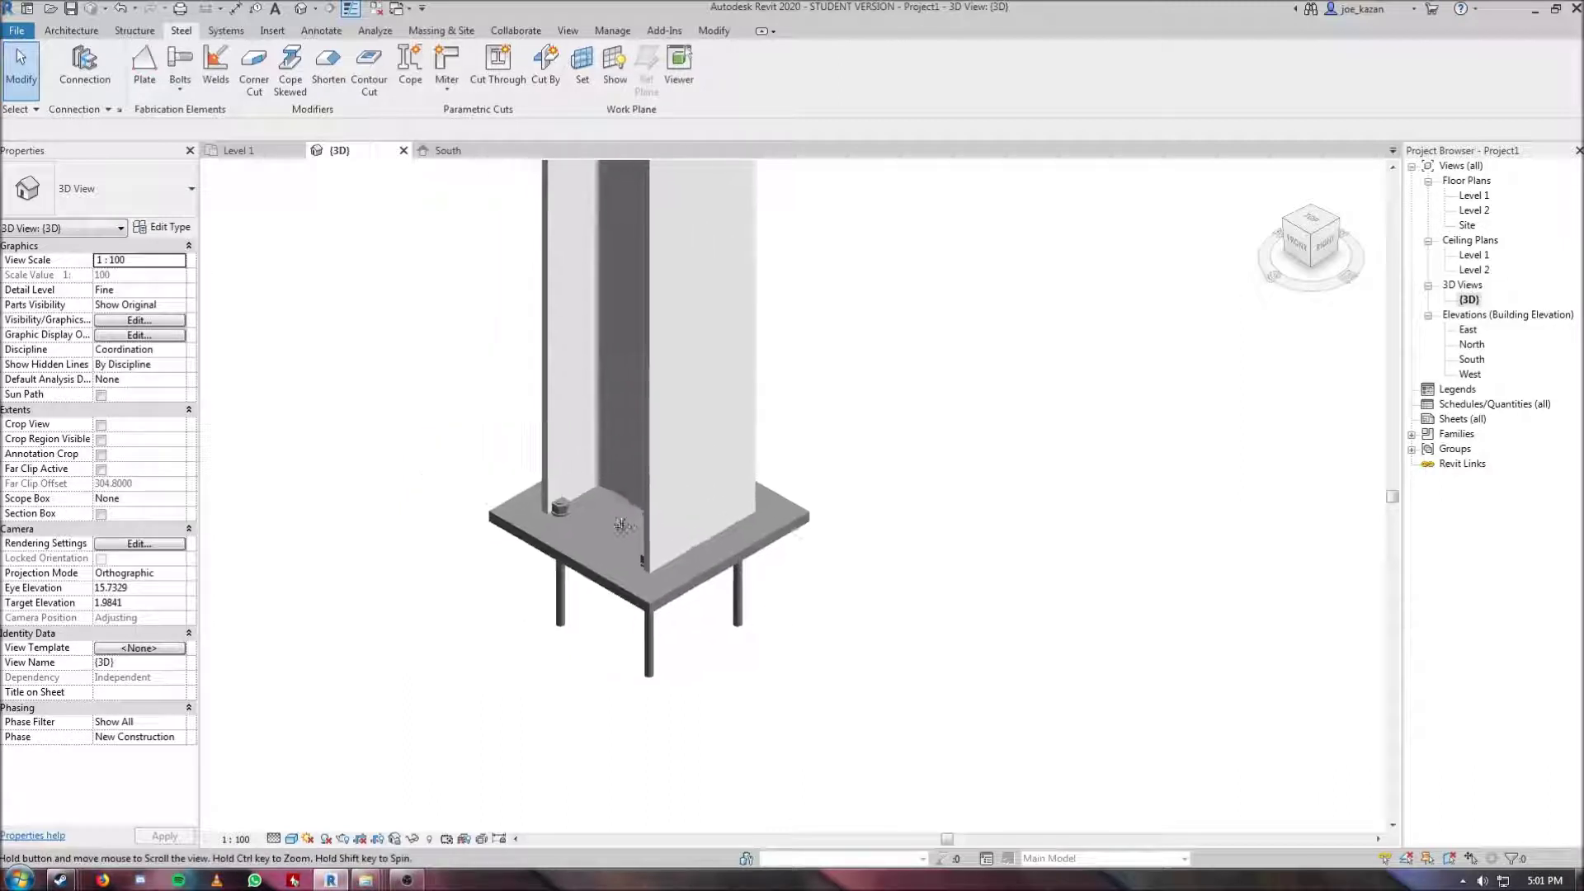
middle_click_drag(771, 594, 1029, 428, "shift")
middle_click_drag(941, 347, 859, 583)
scroll(820, 616, "down", 3)
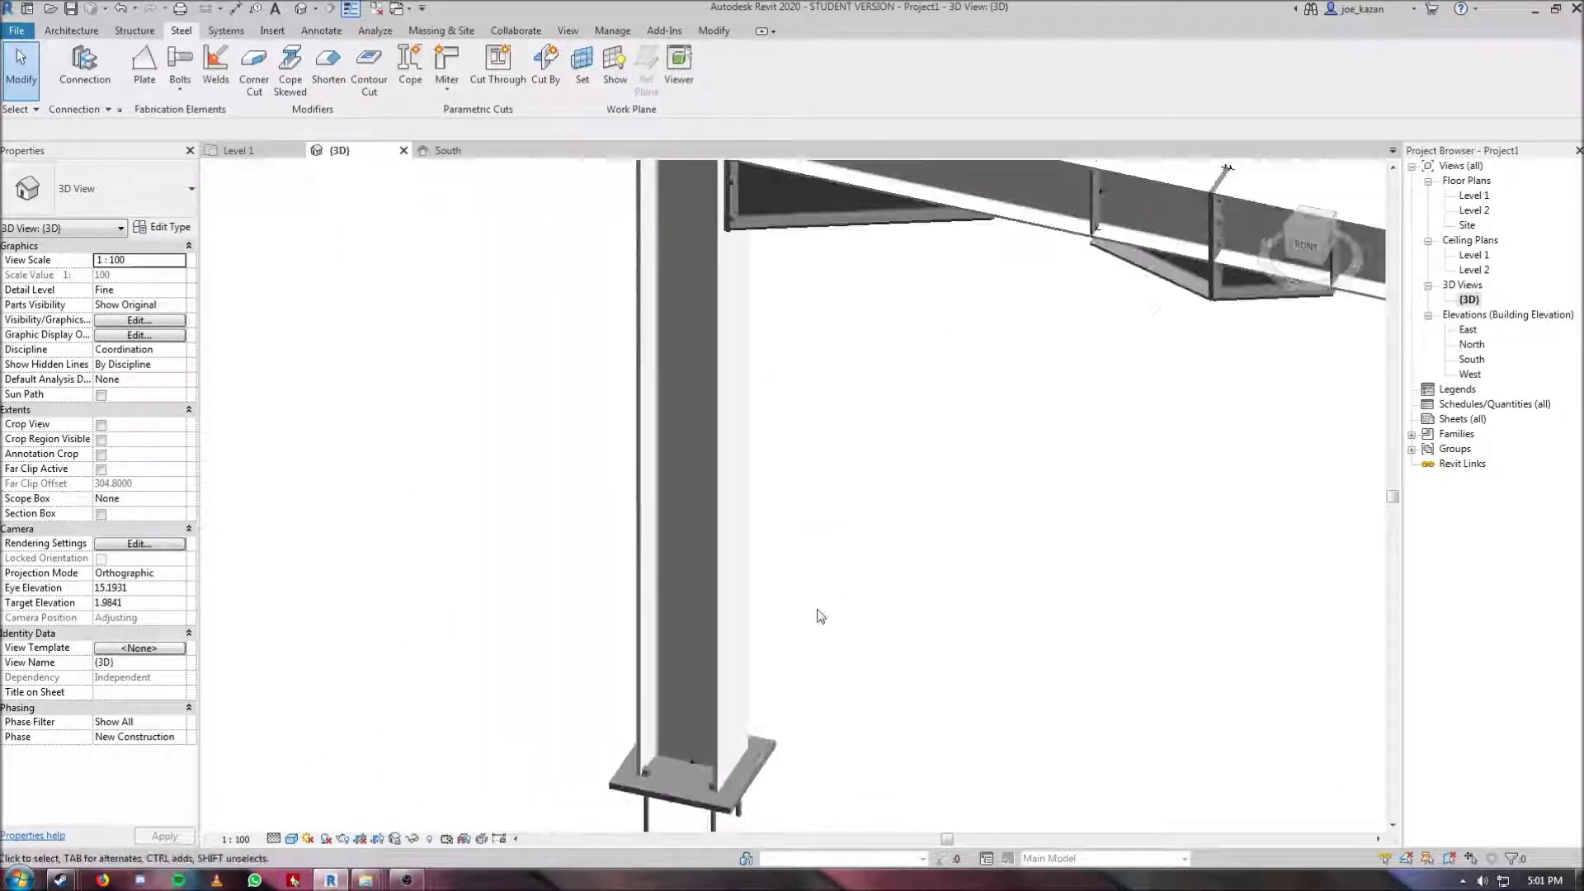
middle_click_drag(845, 481, 889, 387)
middle_click_drag(868, 207, 883, 285, "shift")
middle_click_drag(1092, 496, 647, 470)
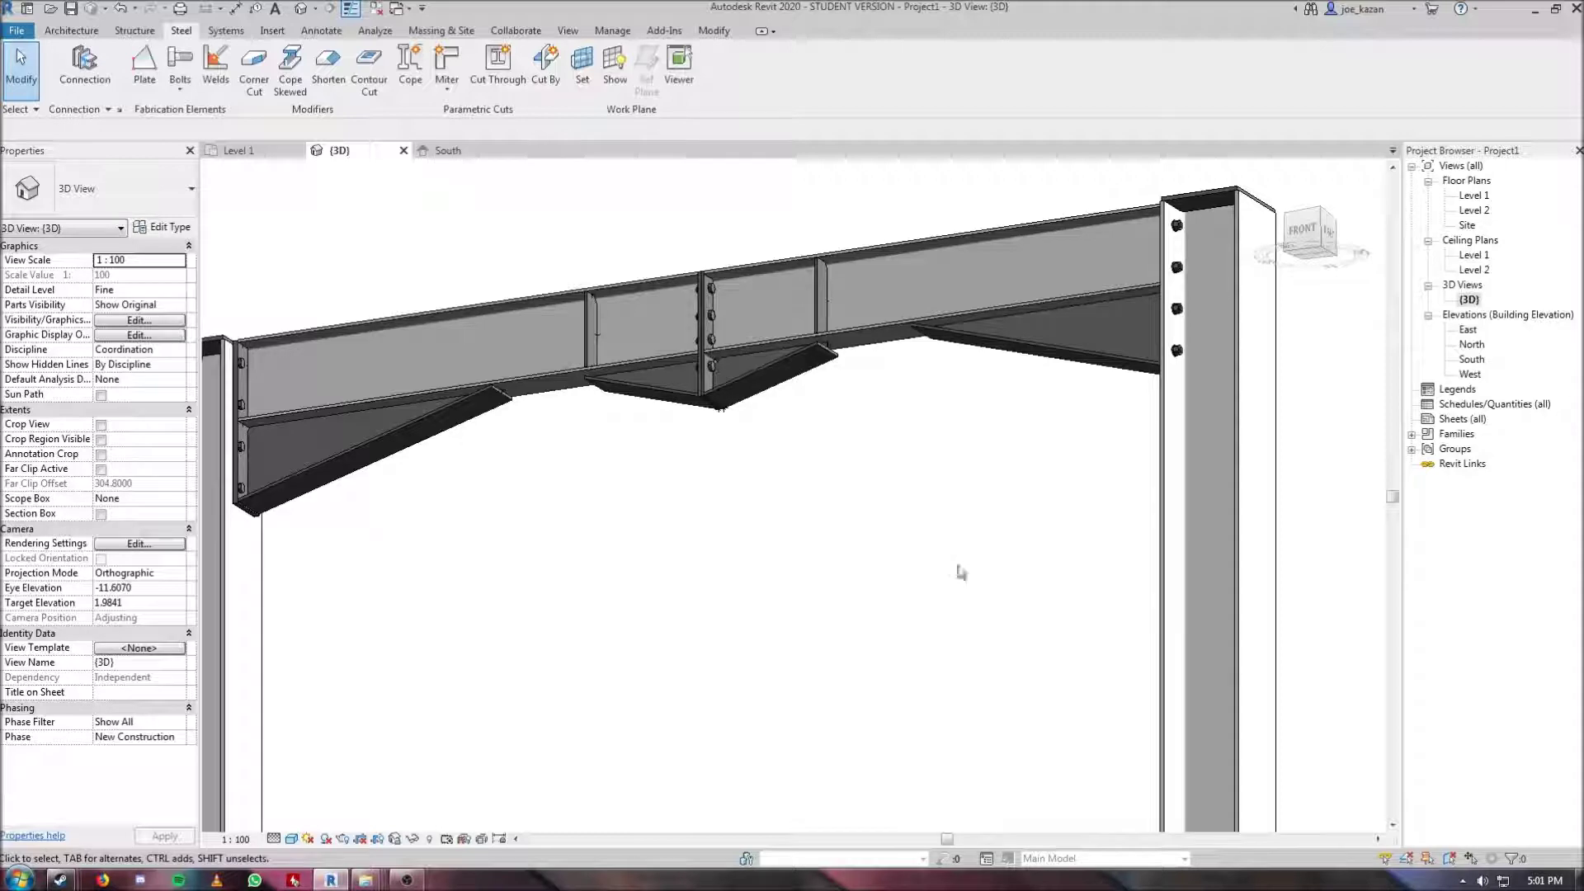